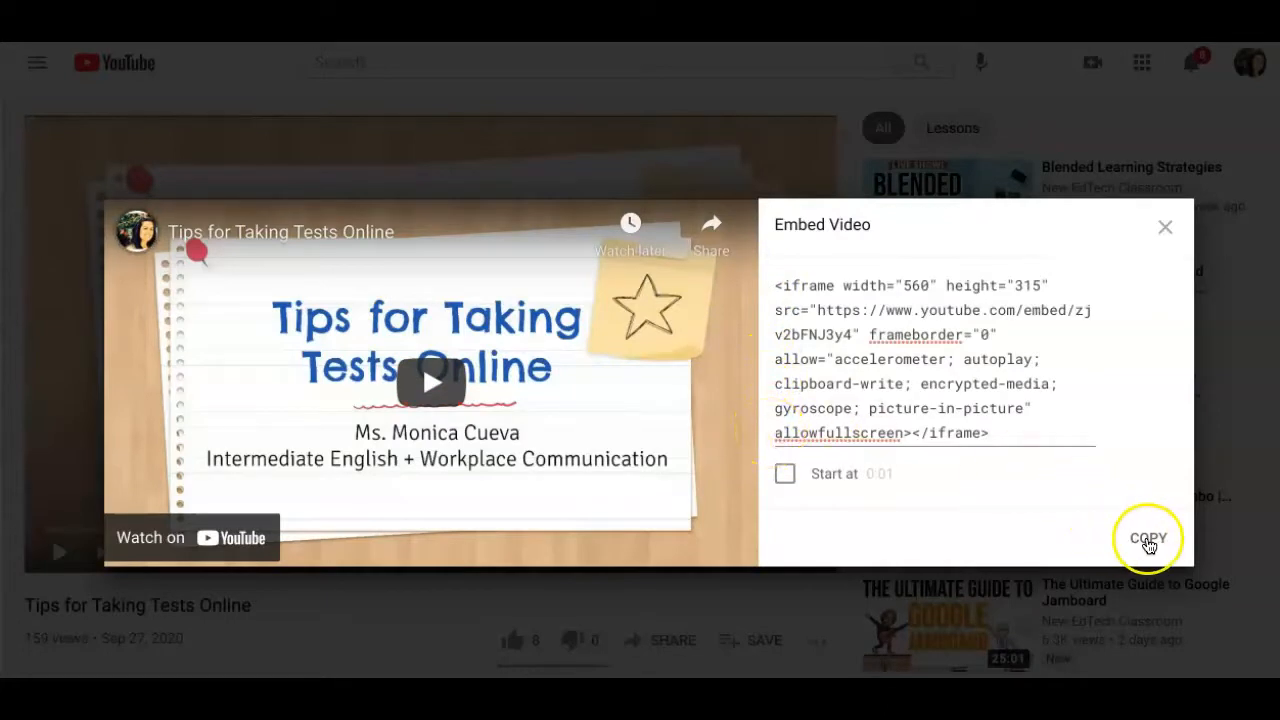
- Copy the YouTube video's embed code, then switch to the Canvas page and enter "Watch this video:" followed by a new line
{"action": "left_click", "coordinate": [1147, 540]}
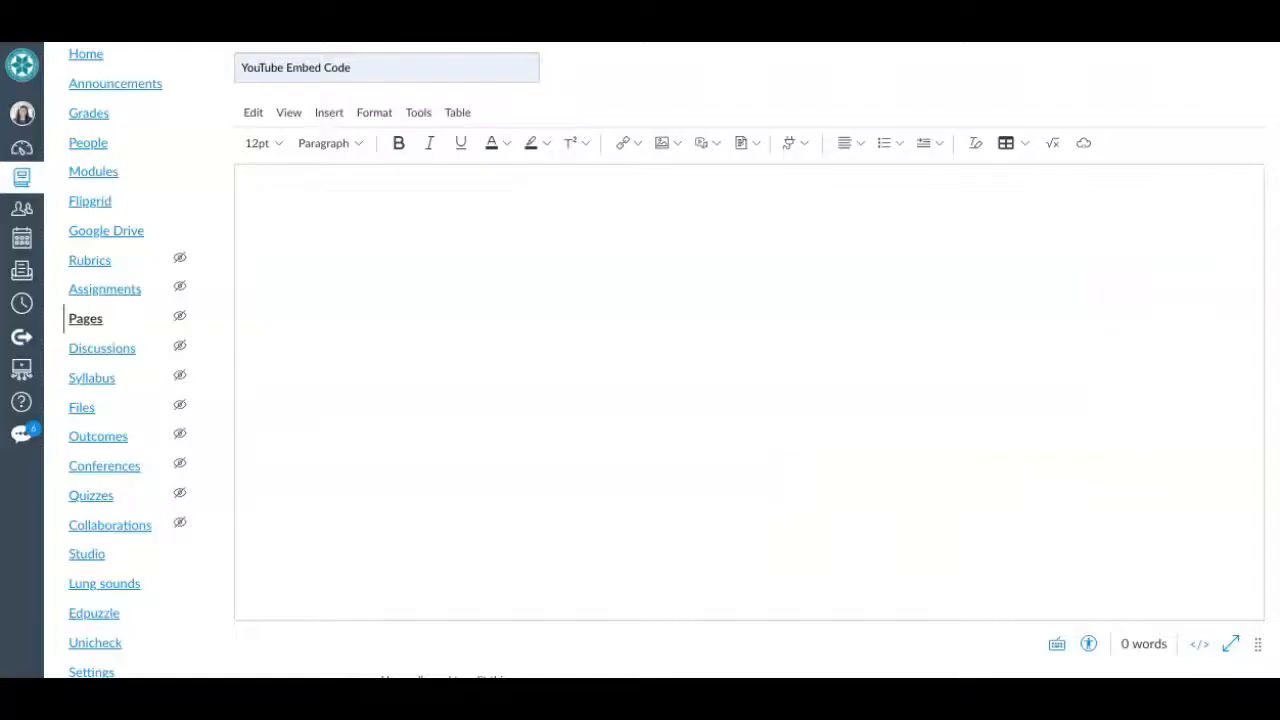
{"action": "left_click", "coordinate": [360, 195]}
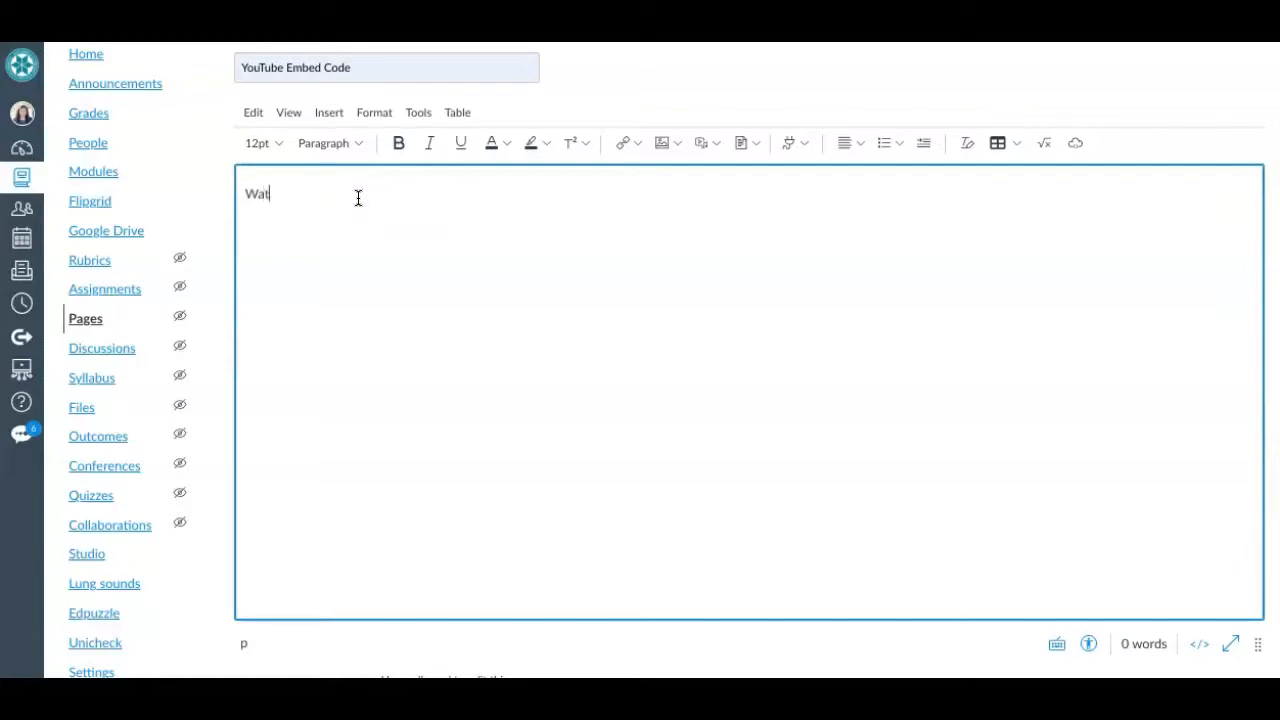
{"action": "type", "text": "Watch this video:"}
{"action": "key", "text": "Return"}
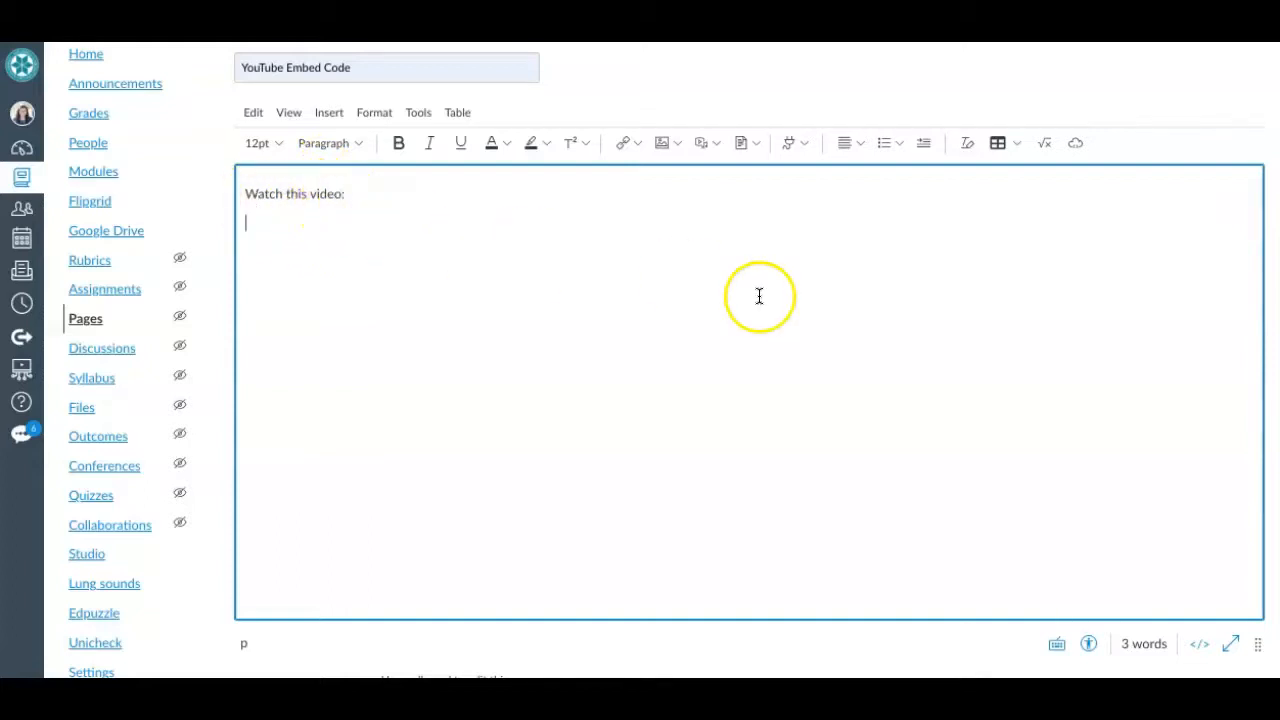
- Paste the copied embed code under the existing lines in the page's HTML, then remove the blank line above the video in the visual view
{"action": "left_click", "coordinate": [1199, 646]}
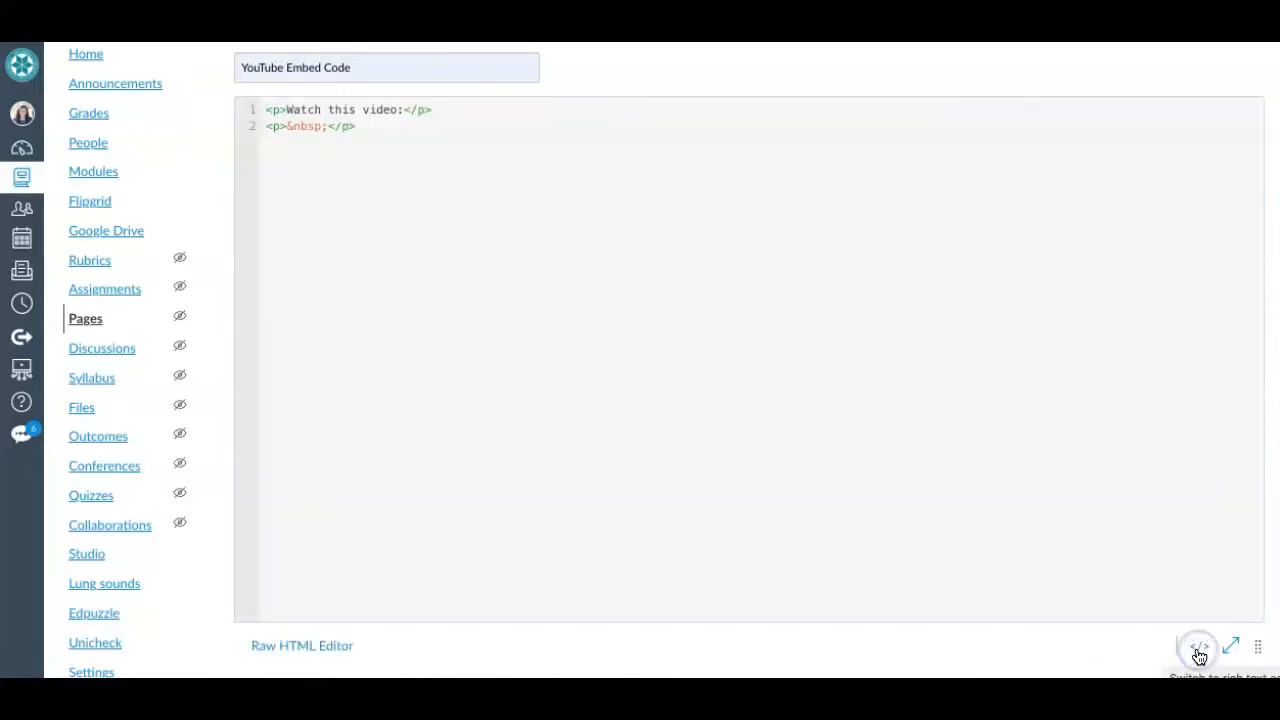
{"action": "left_click", "coordinate": [377, 127]}
{"action": "left_click", "coordinate": [268, 142]}
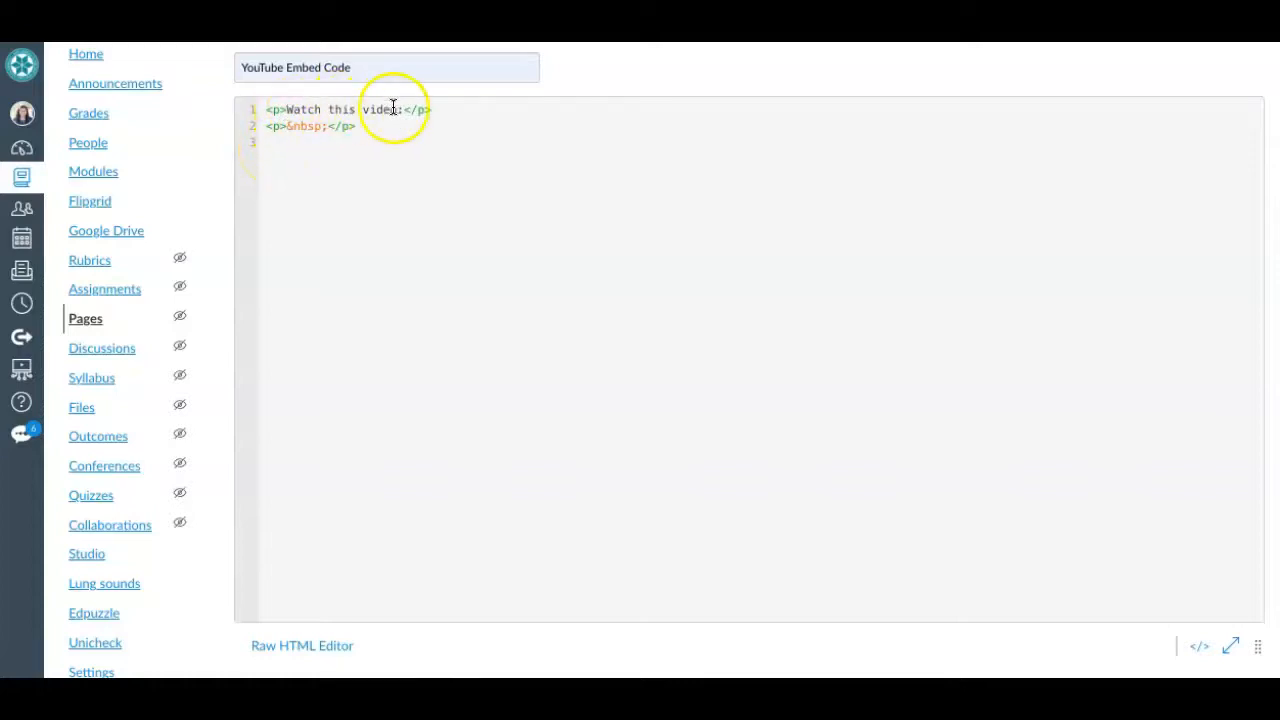
{"action": "right_click", "coordinate": [290, 144]}
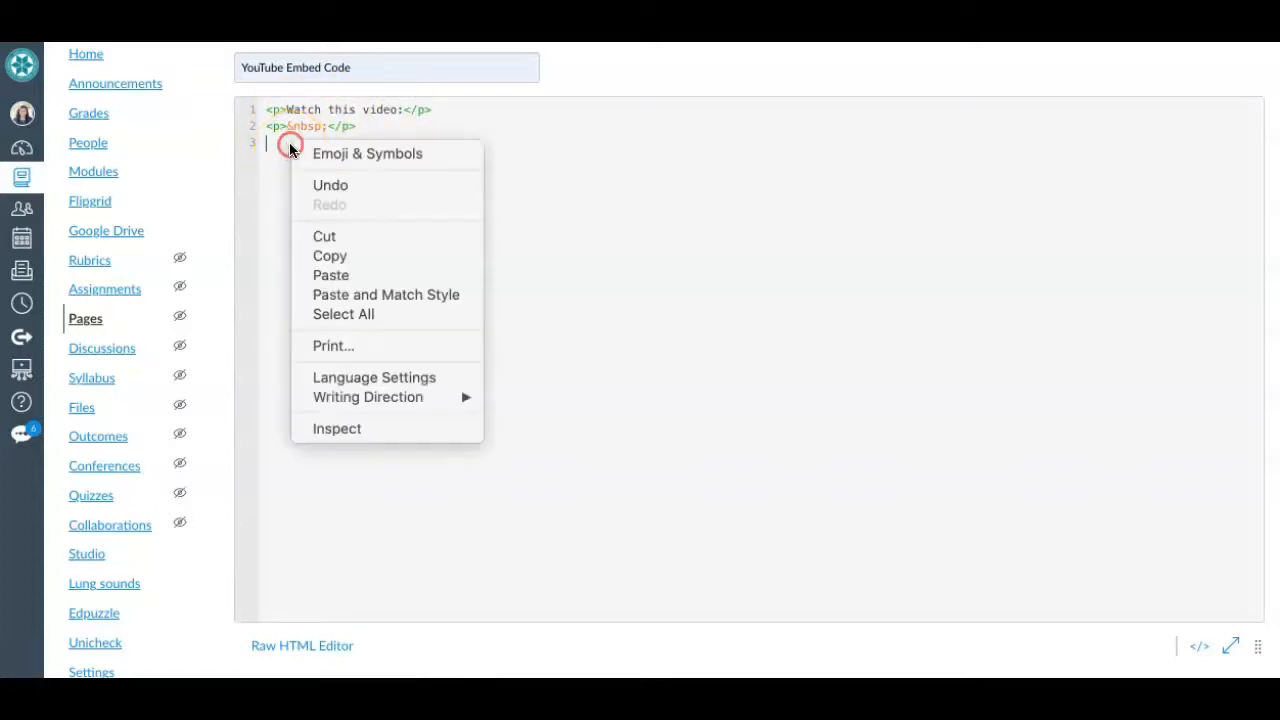
{"action": "left_click", "coordinate": [332, 275]}
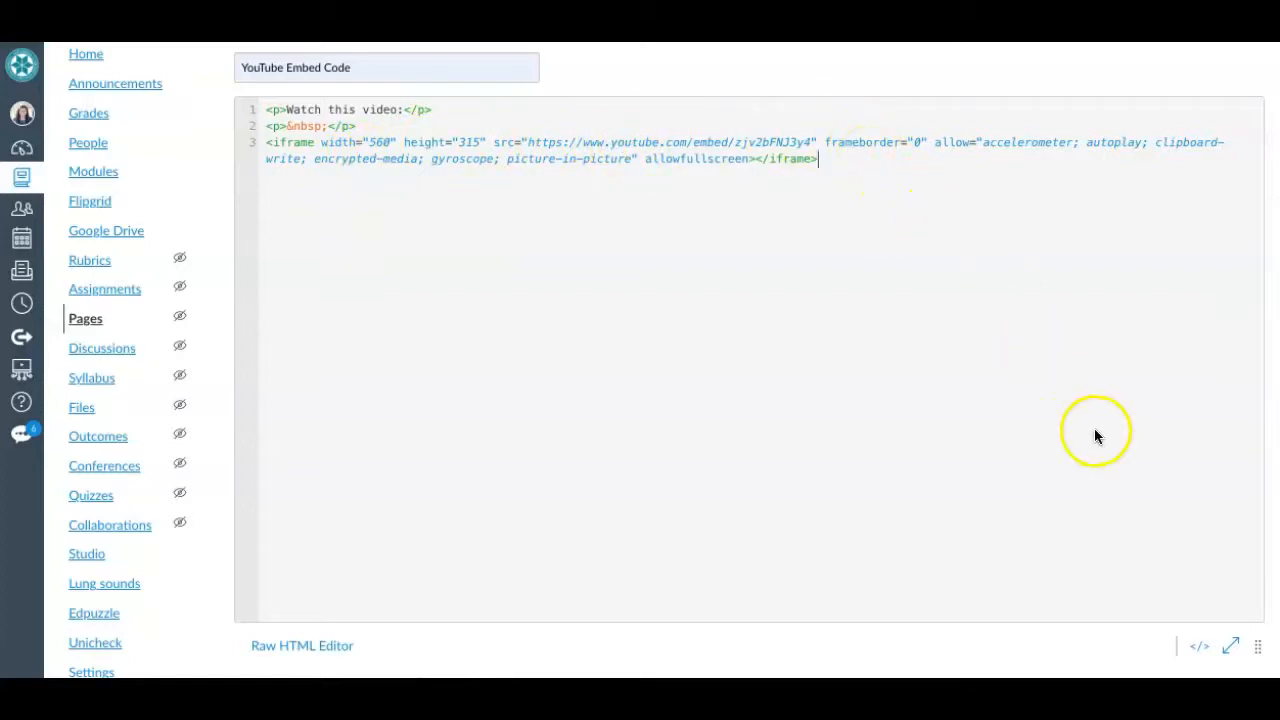
{"action": "left_click", "coordinate": [1200, 649]}
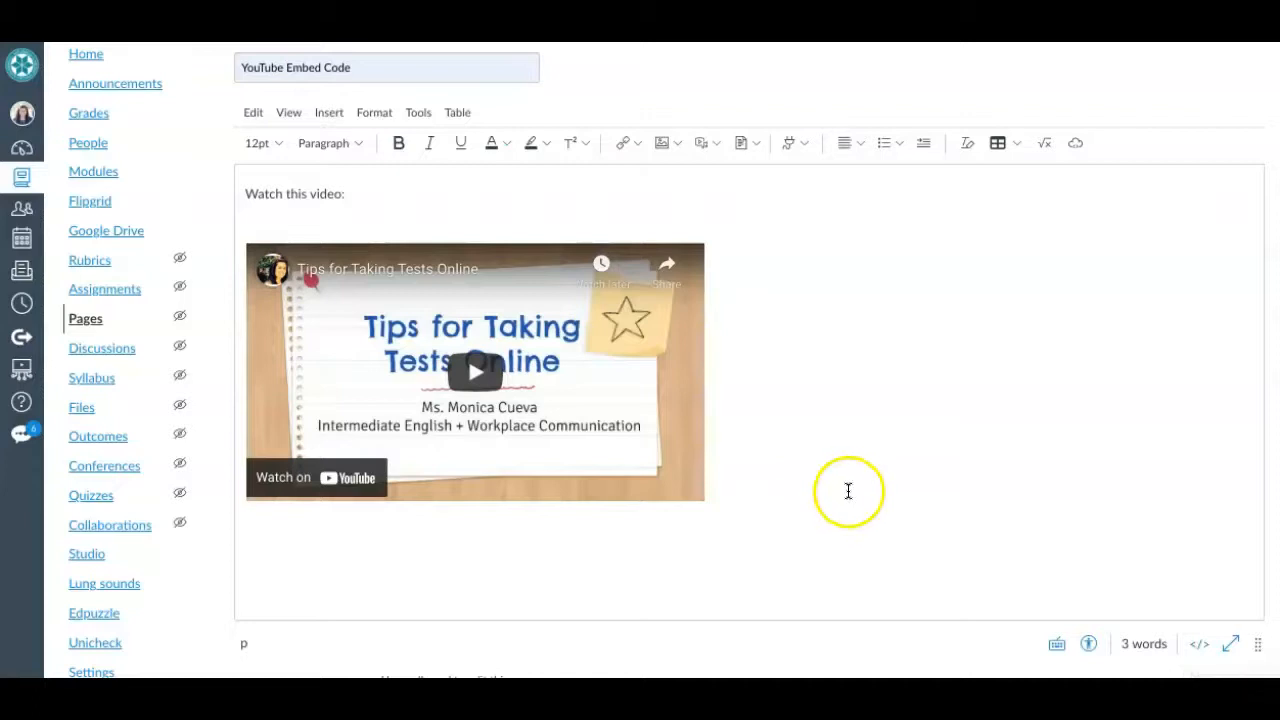
{"action": "left_click", "coordinate": [275, 214]}
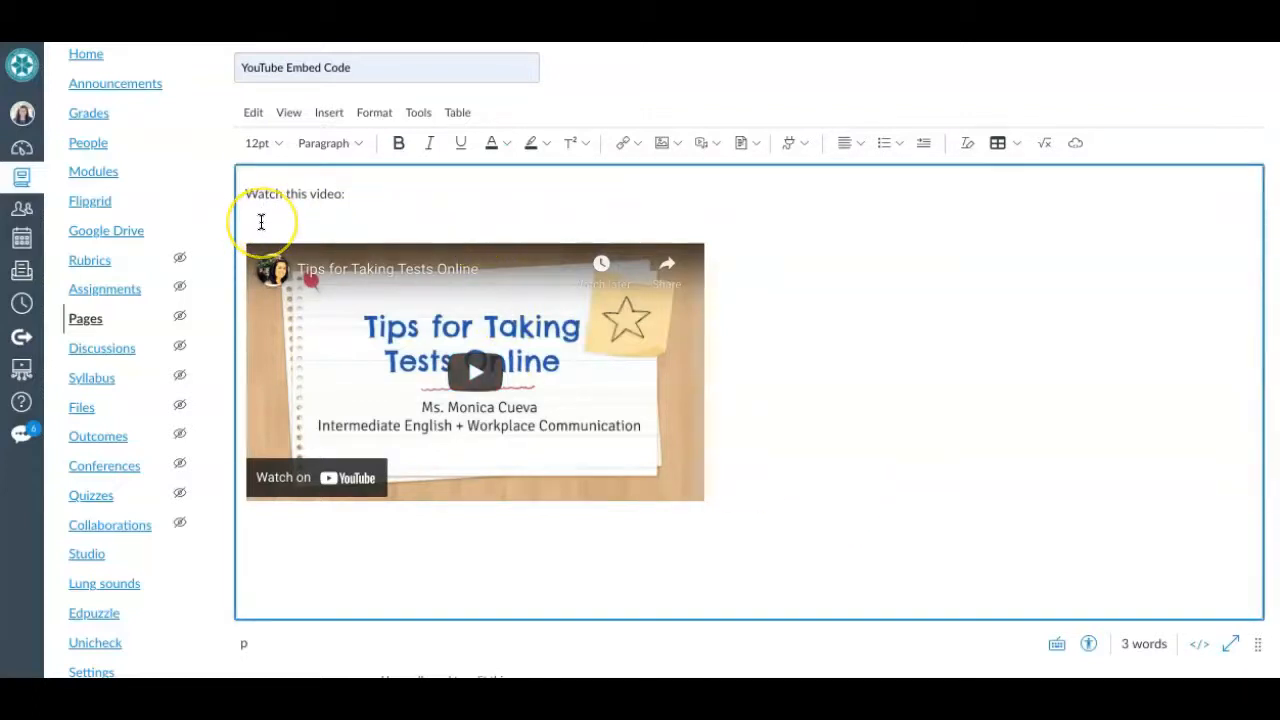
{"action": "key", "text": "BackSpace"}
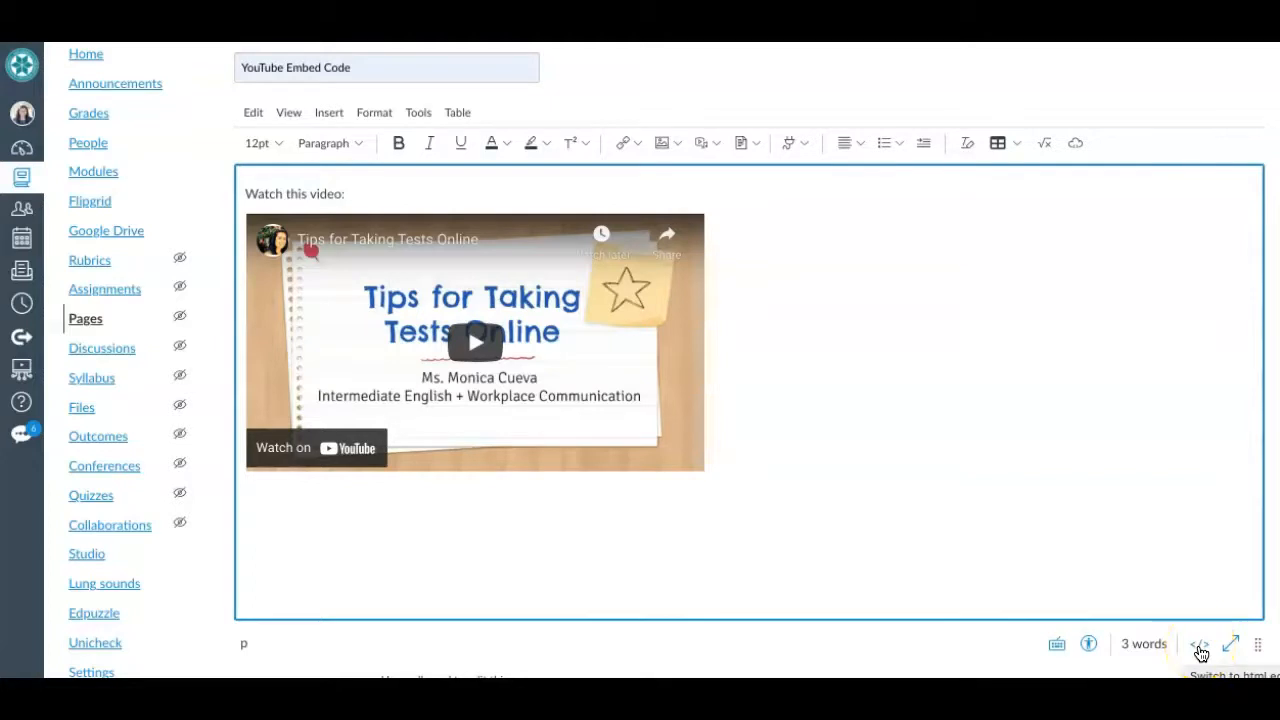
- Paste two more copies of the video embed code on separate lines at the end of the page's HTML
{"action": "left_click", "coordinate": [1200, 645]}
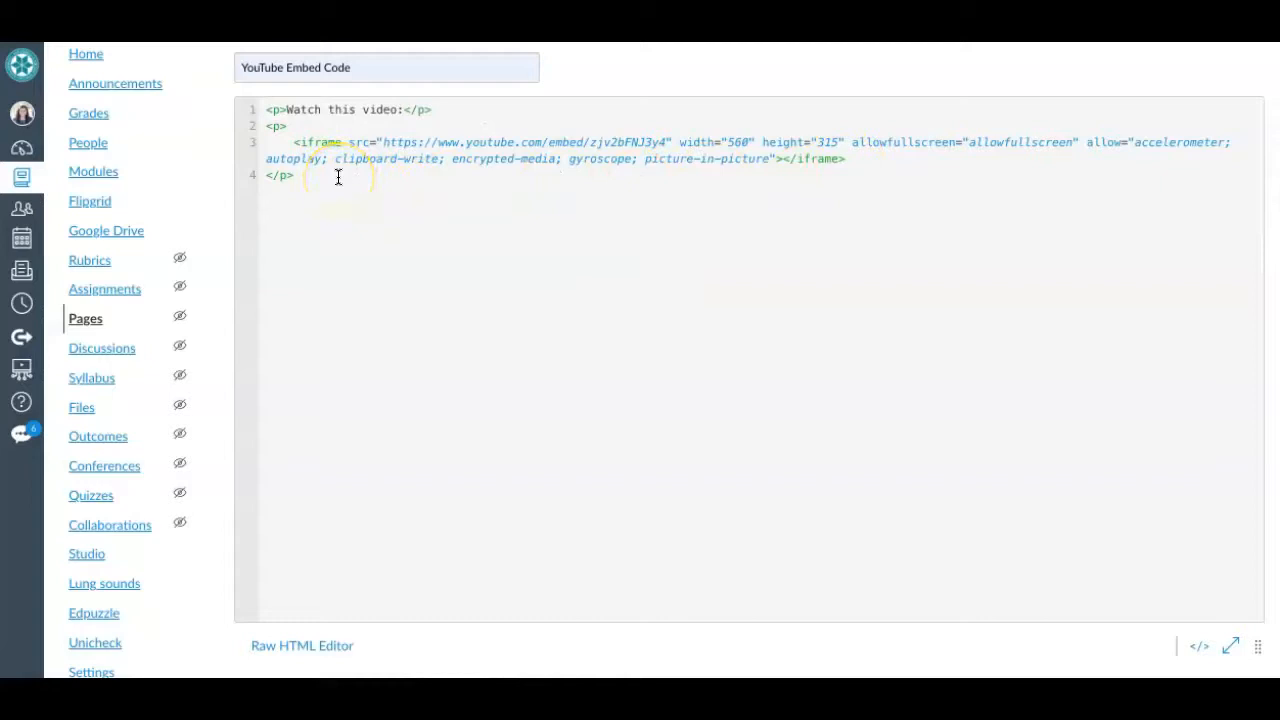
{"action": "right_click", "coordinate": [279, 193]}
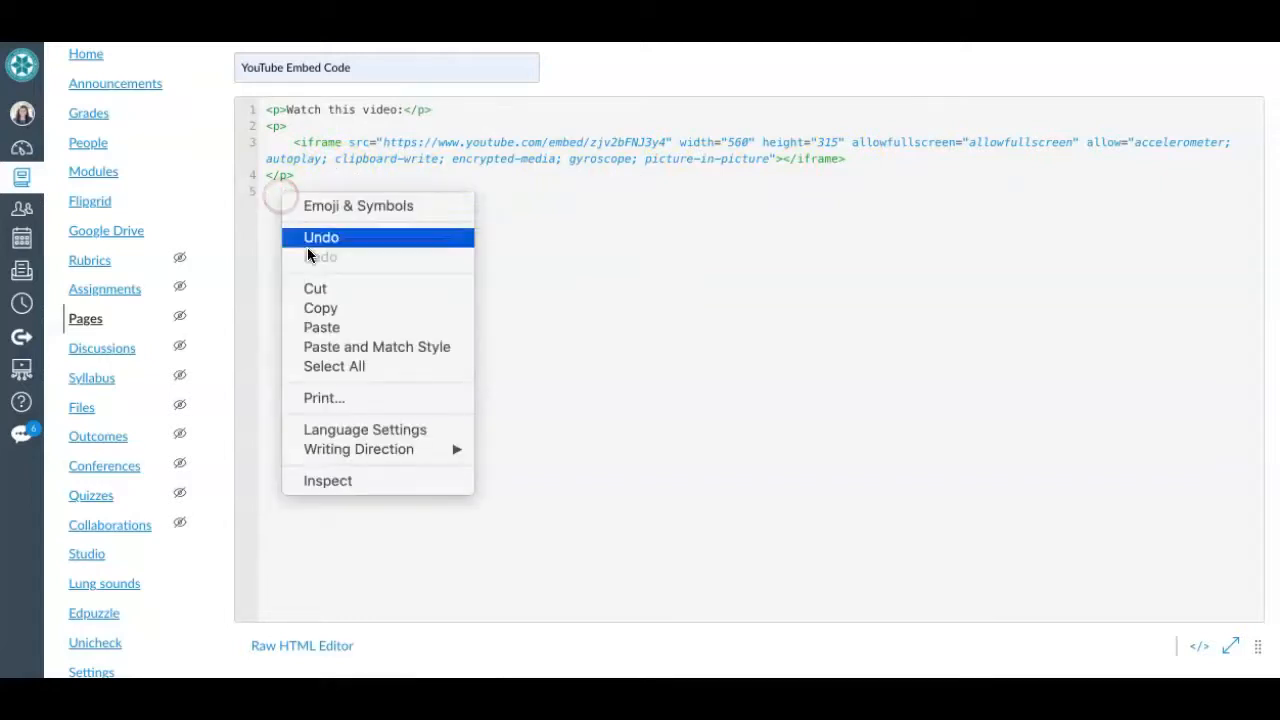
{"action": "left_click", "coordinate": [311, 327]}
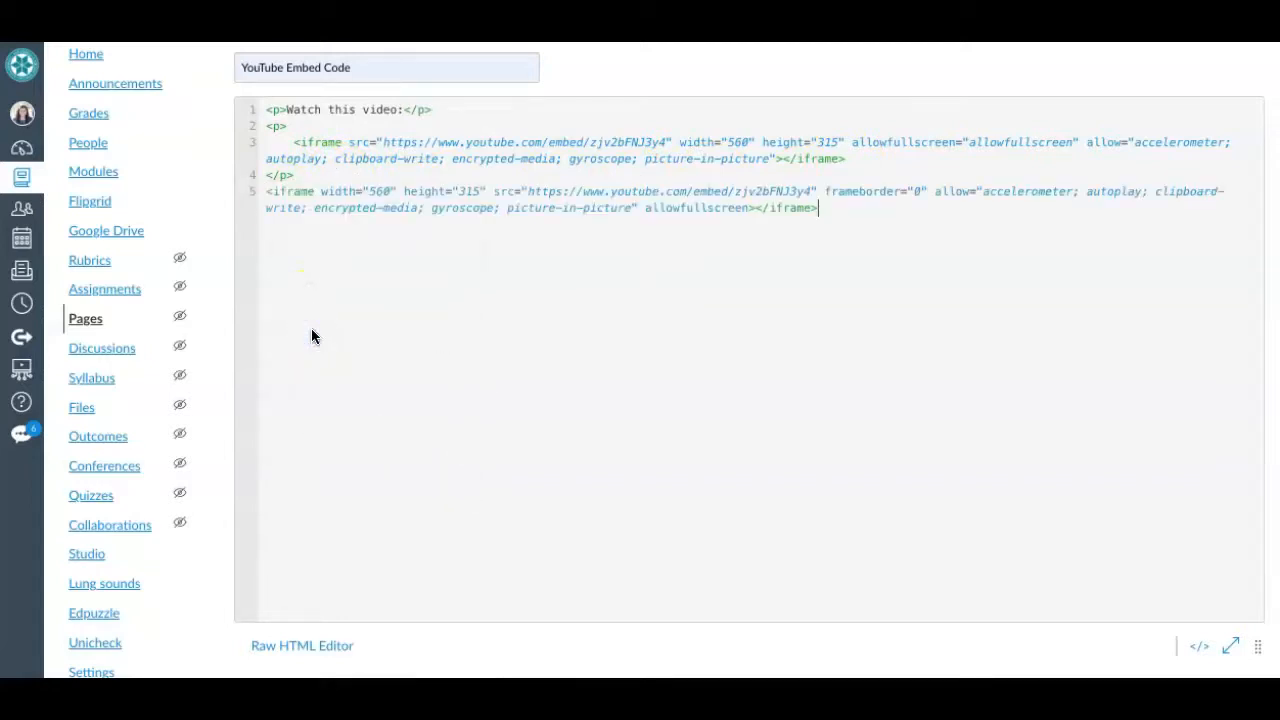
{"action": "left_click", "coordinate": [767, 228]}
{"action": "key", "text": "Return"}
{"action": "right_click", "coordinate": [643, 226]}
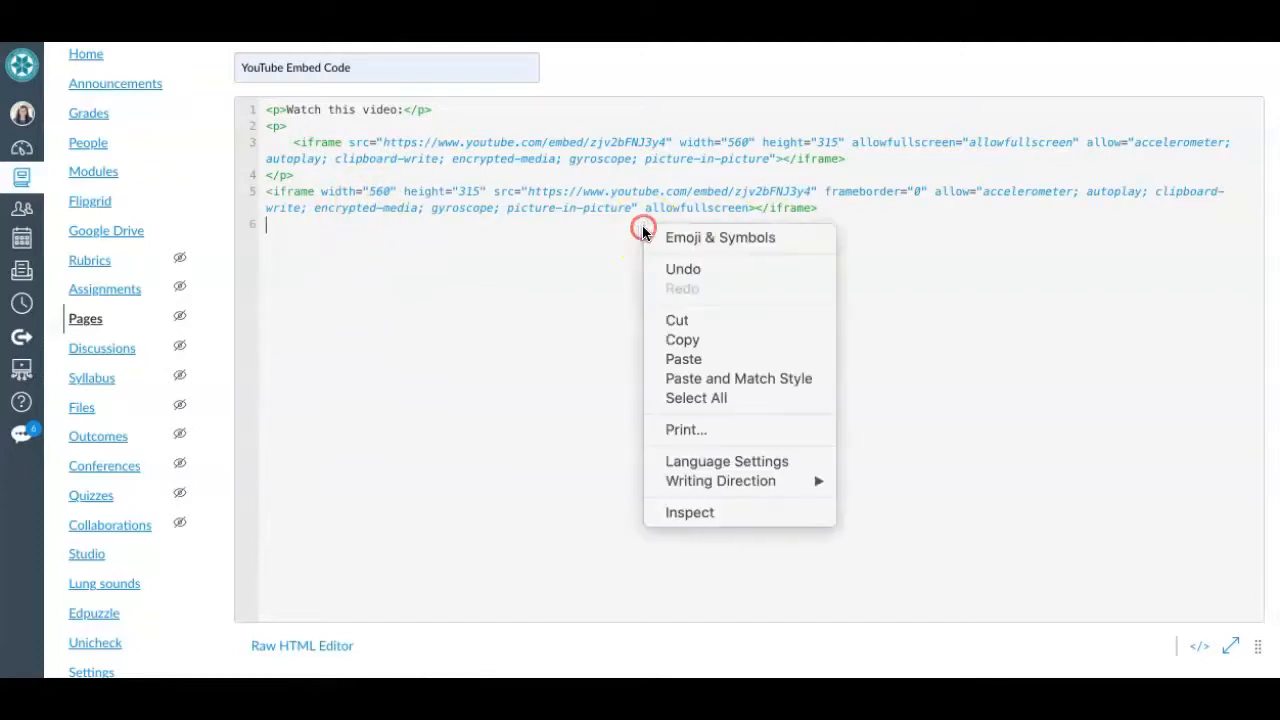
{"action": "left_click", "coordinate": [706, 360]}
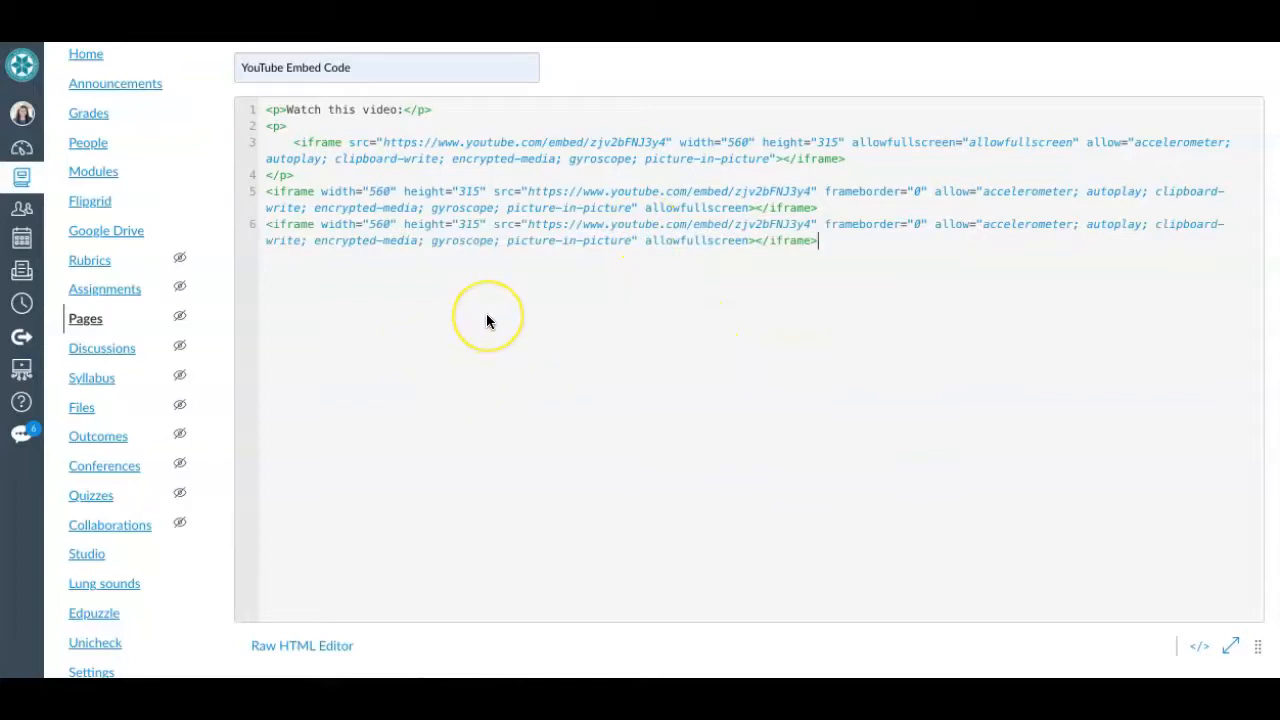
- Examine the opening iframe tags and the width and height values of the embed codes on lines 5 and 6
{"action": "key", "text": "super+equal"}
{"action": "key", "text": "super+equal"}
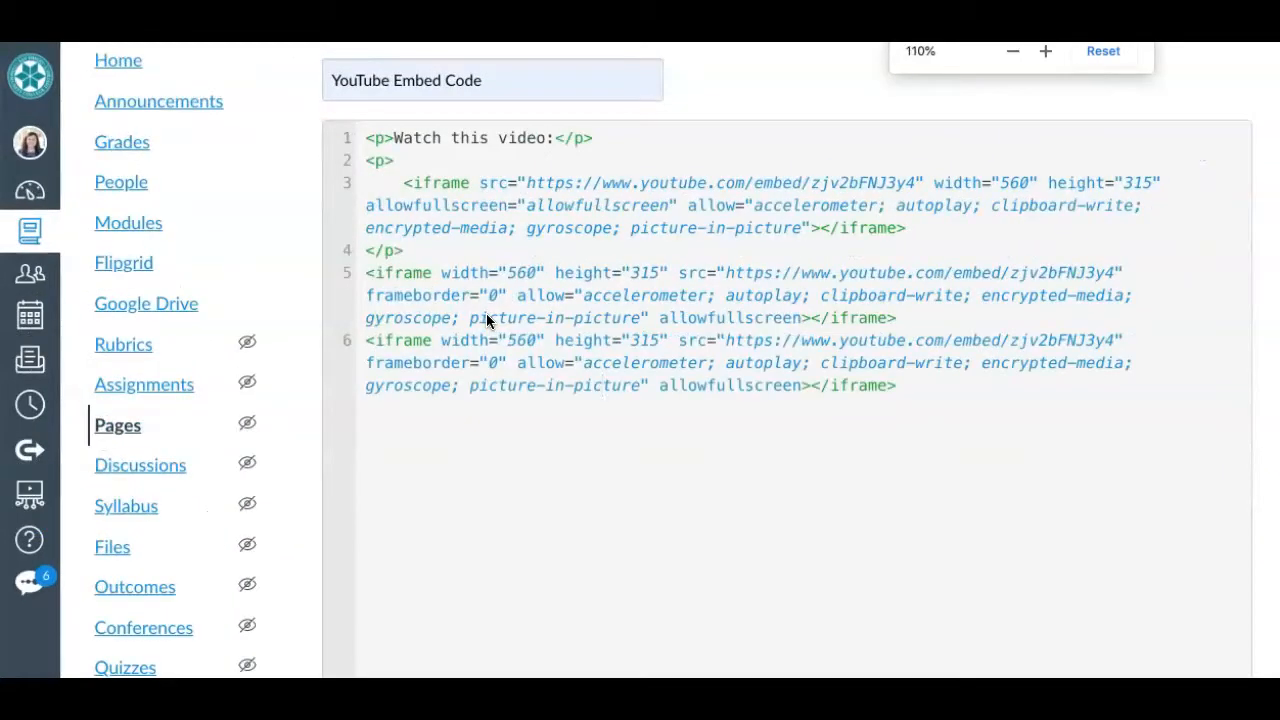
{"action": "left_click", "coordinate": [508, 274]}
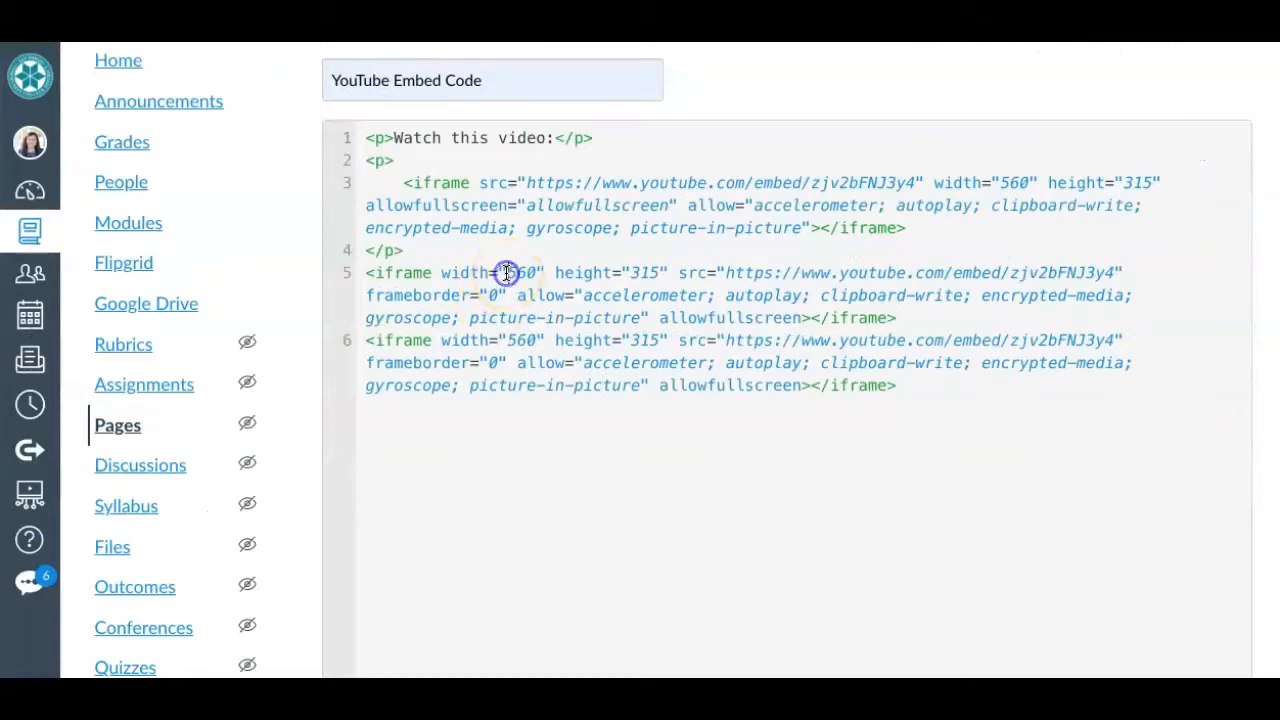
{"action": "left_click_drag", "start_coordinate": [364, 274], "coordinate": [430, 273]}
{"action": "left_click_drag", "start_coordinate": [367, 341], "coordinate": [432, 341]}
{"action": "left_click_drag", "start_coordinate": [365, 272], "coordinate": [432, 271]}
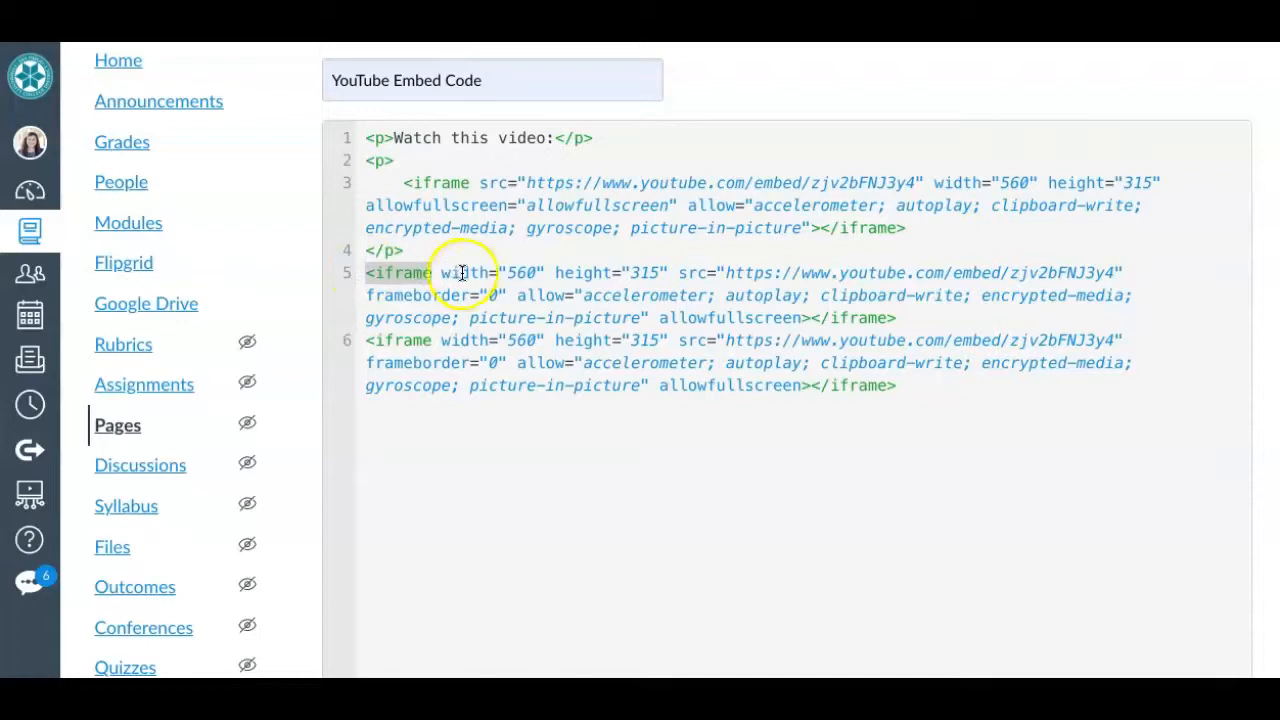
{"action": "left_click", "coordinate": [515, 272]}
{"action": "left_click", "coordinate": [645, 272]}
{"action": "double_click", "coordinate": [645, 272]}
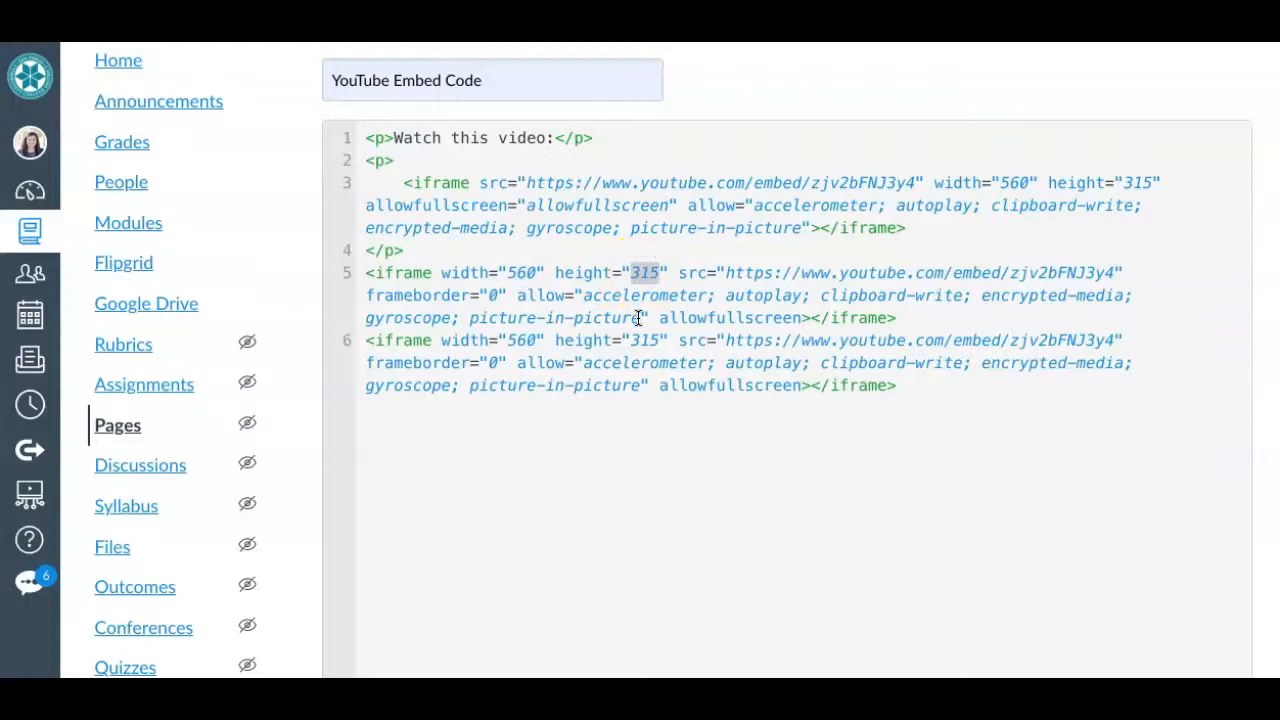
- Set the iframe on line 5 to a width of 360 and a height of 215
{"action": "left_click", "coordinate": [518, 272]}
{"action": "key", "text": "BackSpace"}
{"action": "type", "text": "3"}
{"action": "left_click", "coordinate": [539, 272]}
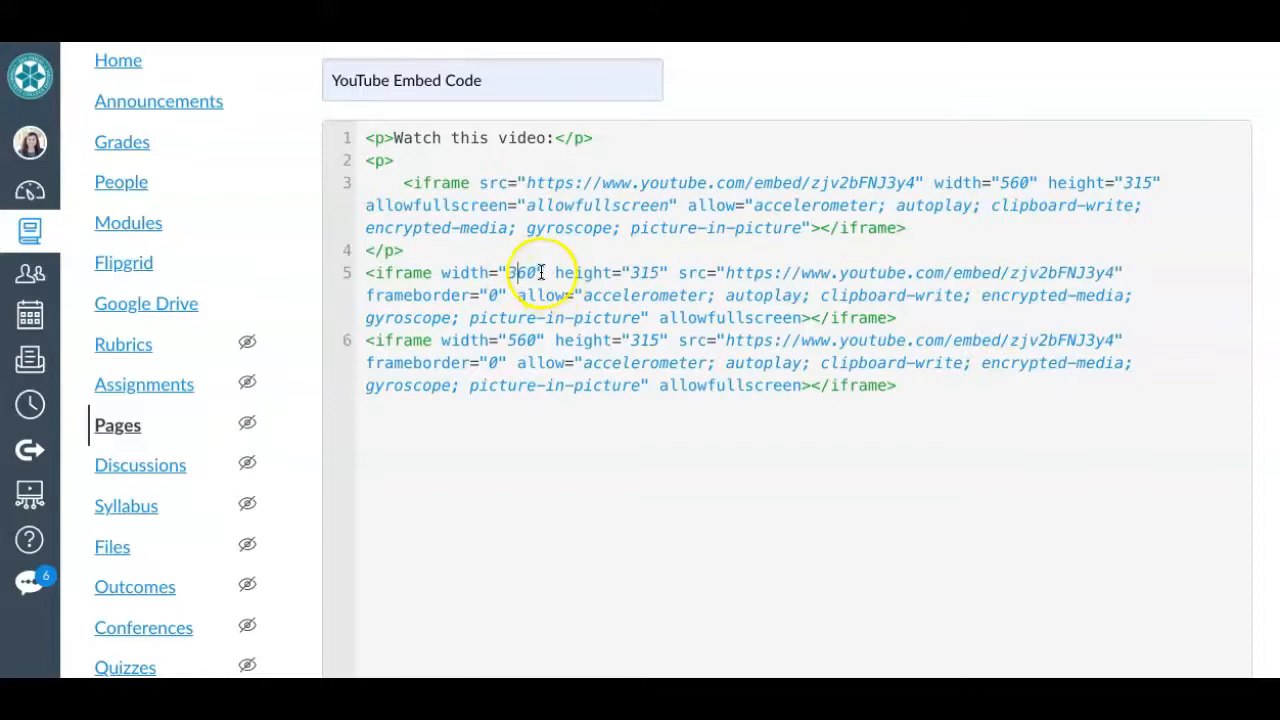
{"action": "left_click", "coordinate": [640, 272]}
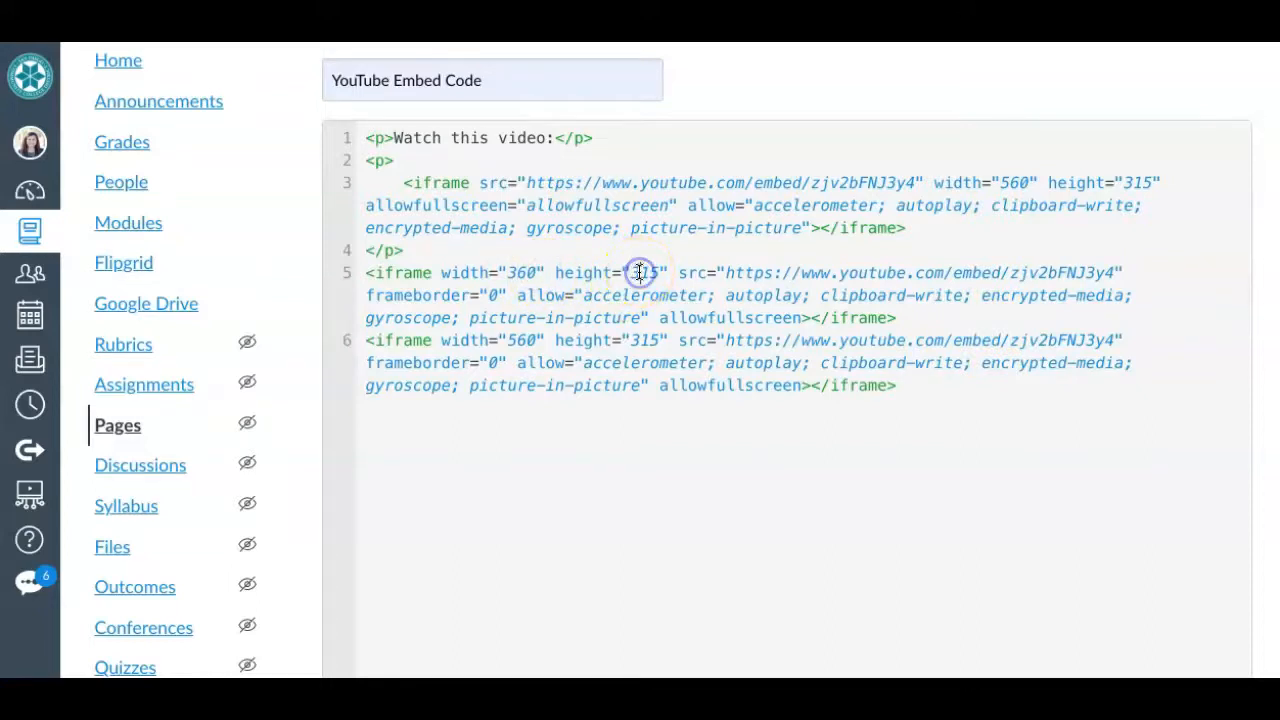
{"action": "key", "text": "BackSpace"}
{"action": "type", "text": "2"}
{"action": "left_click", "coordinate": [670, 280]}
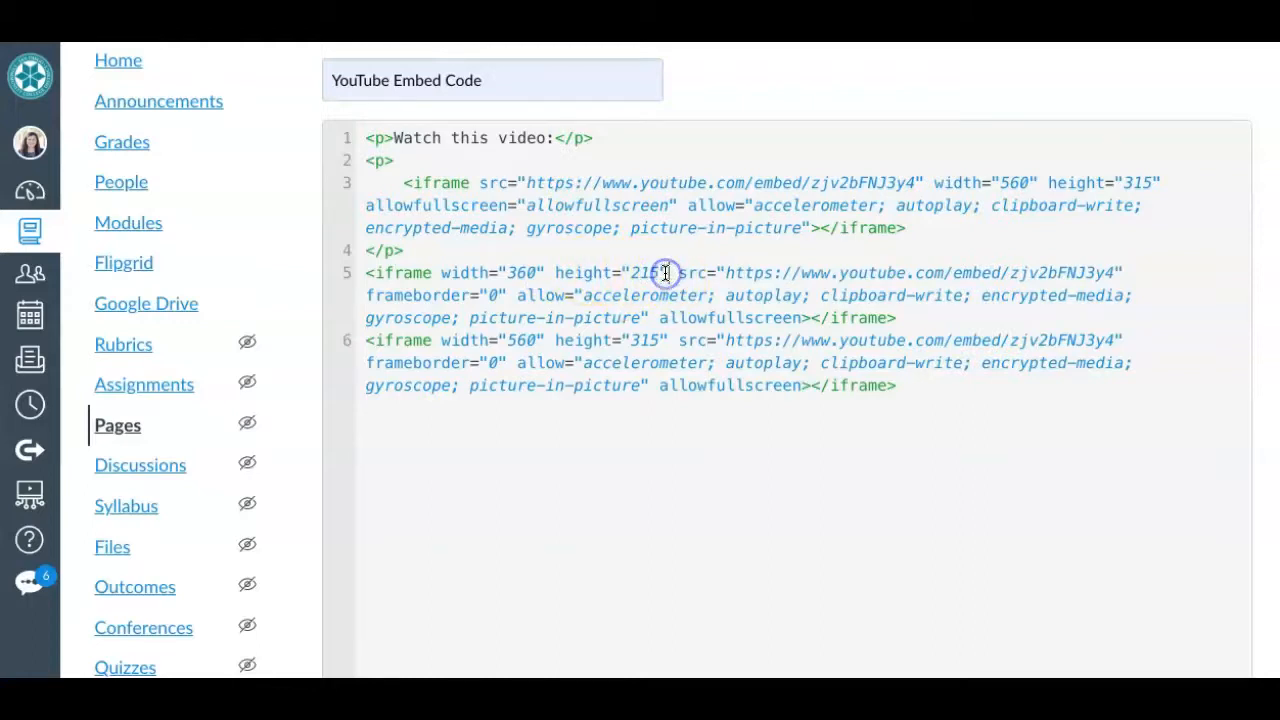
- Set the width of the iframe on line 6 to 860
{"action": "left_click_drag", "start_coordinate": [373, 346], "coordinate": [435, 340]}
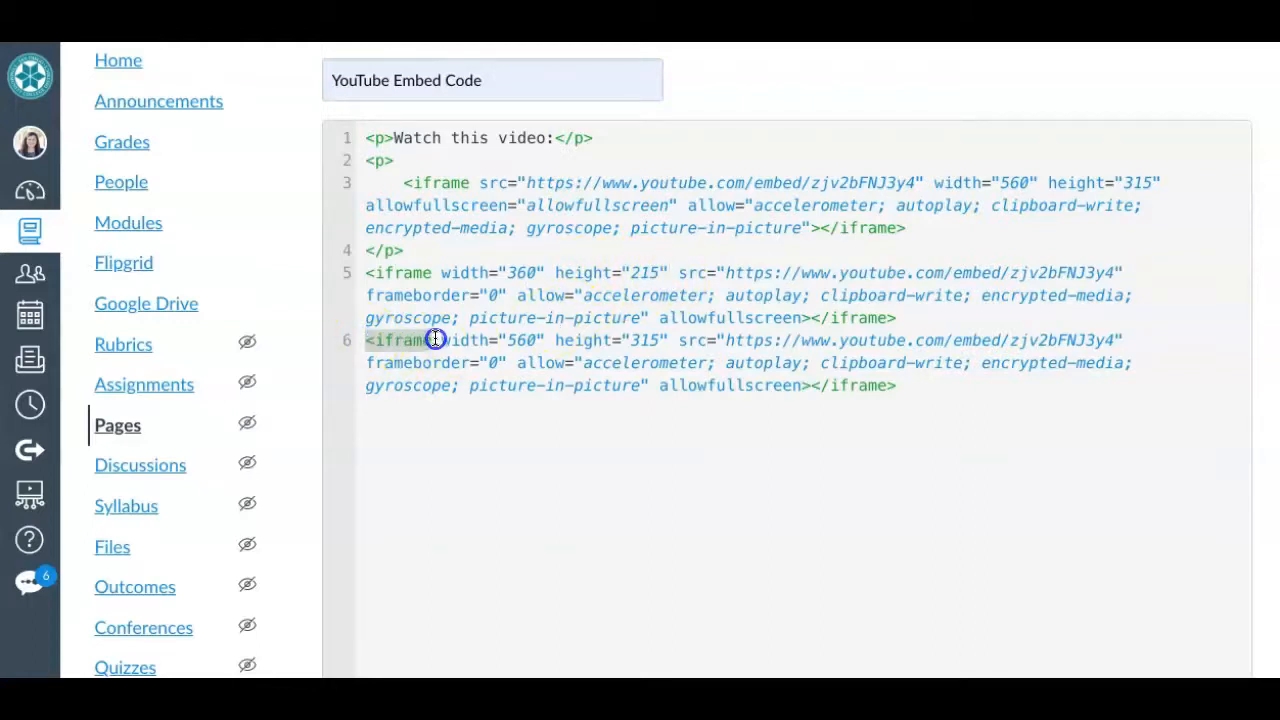
{"action": "left_click", "coordinate": [510, 340]}
{"action": "left_click", "coordinate": [521, 340]}
{"action": "key", "text": "BackSpace"}
{"action": "type", "text": "3"}
{"action": "left_click", "coordinate": [510, 338]}
{"action": "left_click_drag", "start_coordinate": [509, 338], "coordinate": [537, 338]}
{"action": "left_click", "coordinate": [517, 338]}
{"action": "key", "text": "BackSpace"}
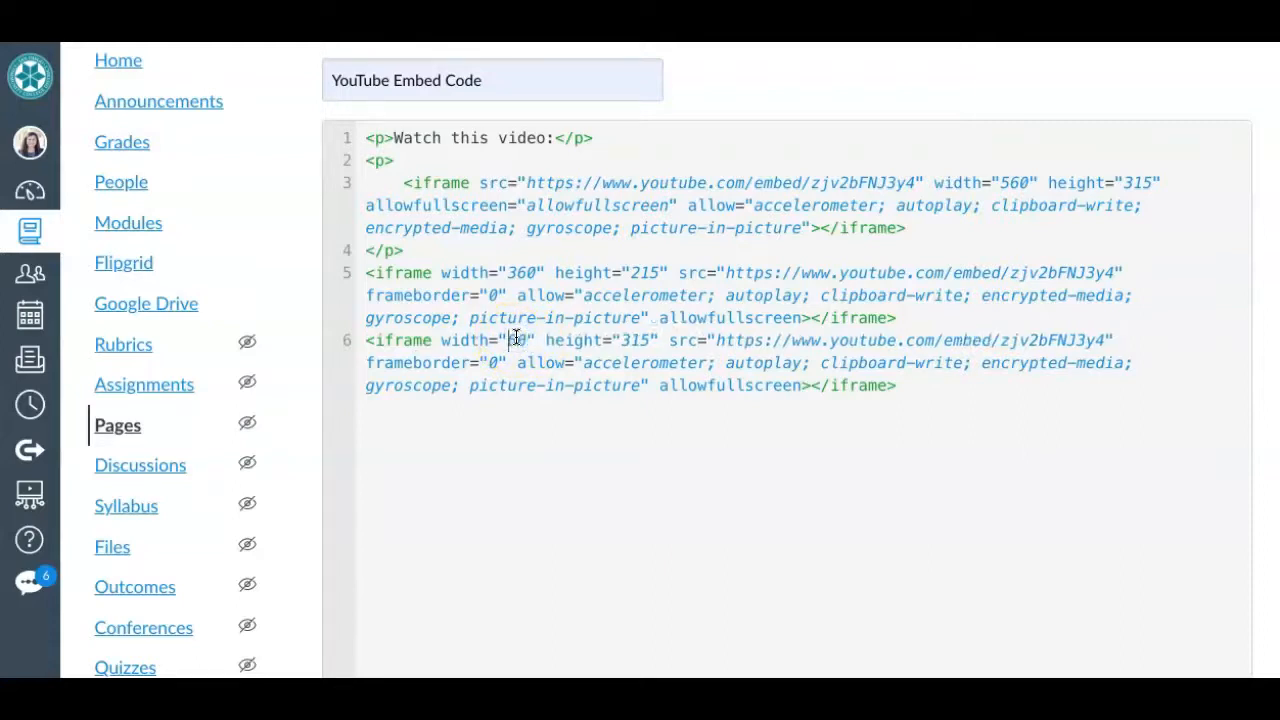
{"action": "type", "text": "8"}
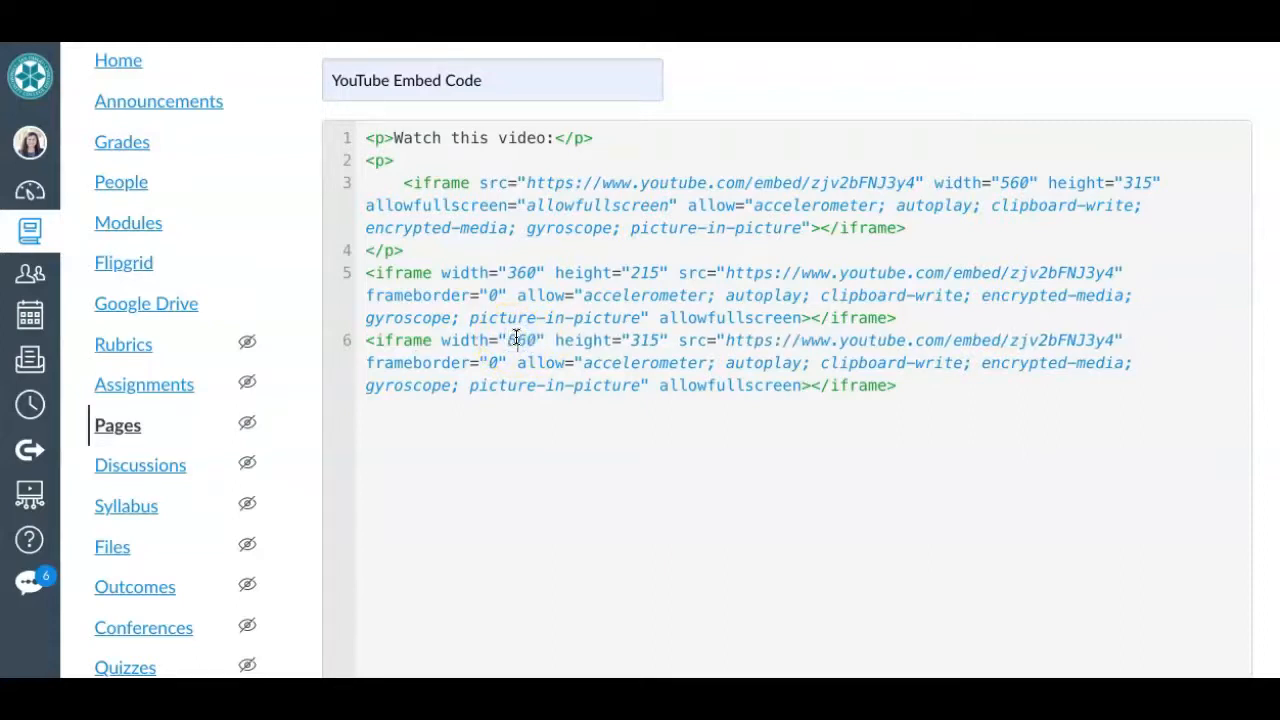
- Set the height of the iframe on line 6 to 515
{"action": "left_click", "coordinate": [641, 338]}
{"action": "key", "text": "BackSpace"}
{"action": "type", "text": "5"}
{"action": "left_click", "coordinate": [667, 342]}
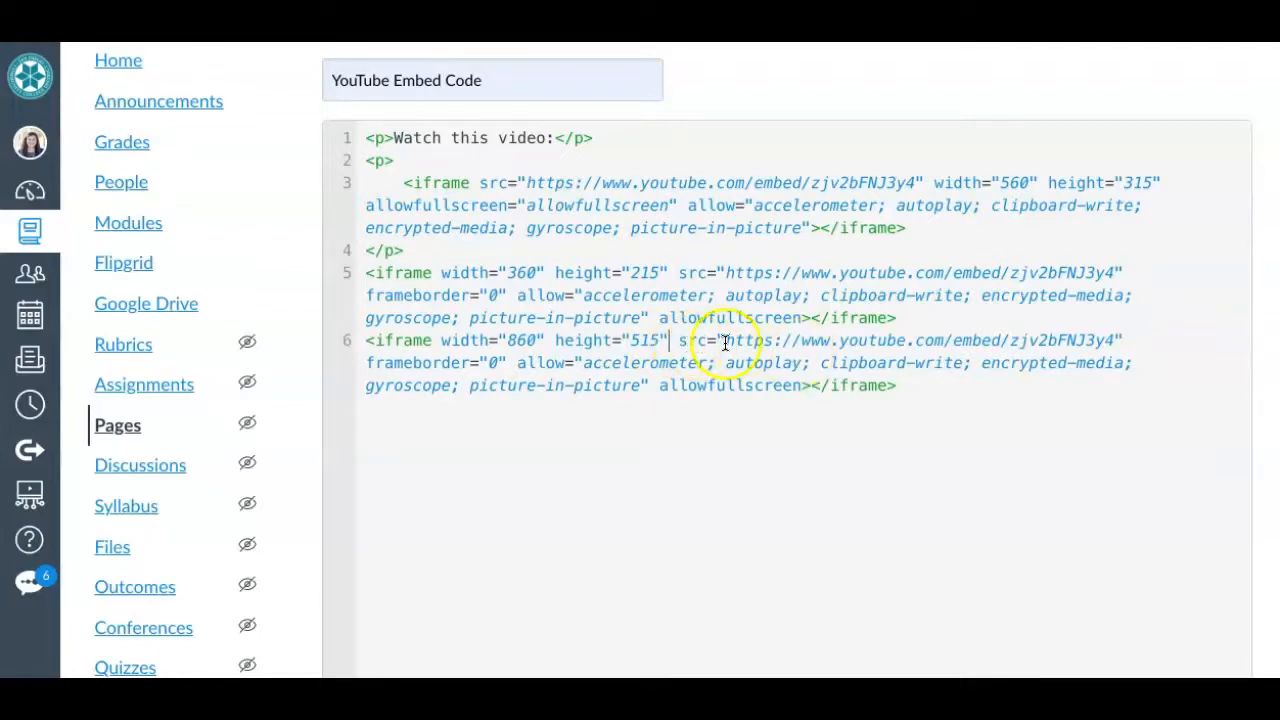
- Return the page from HTML to the visual view and place the text cursor between the small and large videos
{"action": "key", "text": "ctrl+minus"}
{"action": "key", "text": "ctrl+minus"}
{"action": "key", "text": "ctrl+minus"}
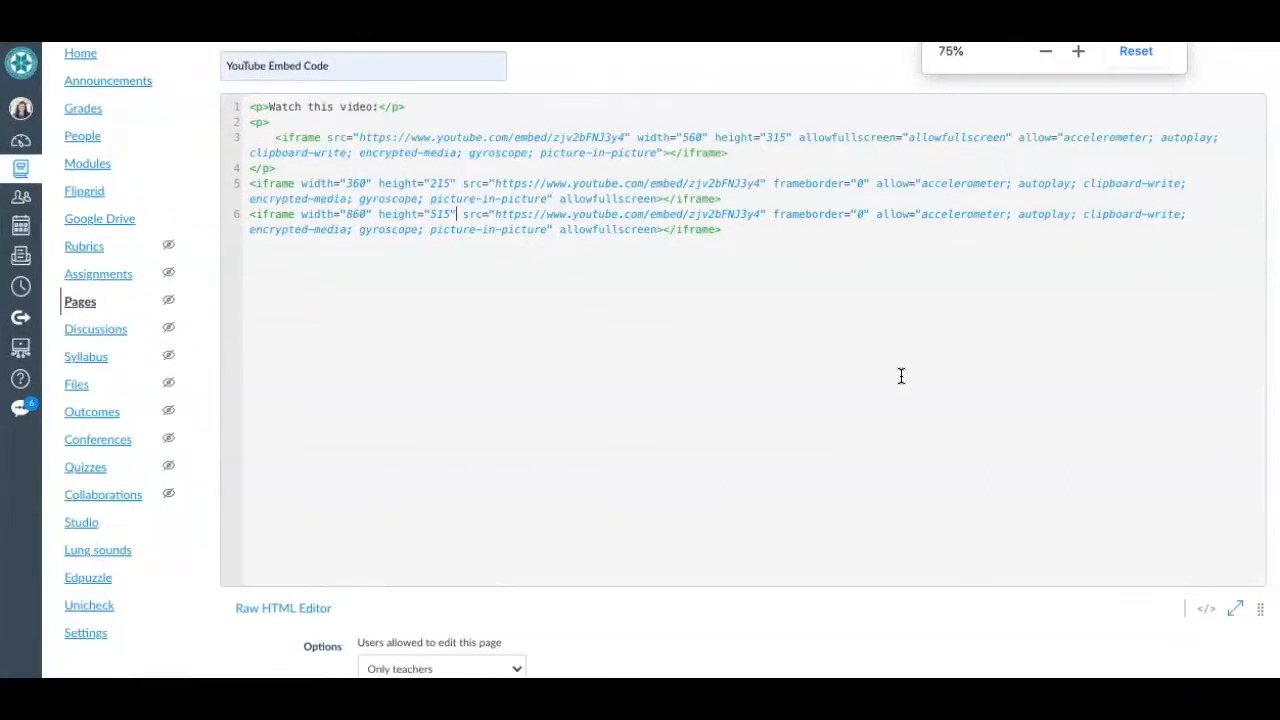
{"action": "key", "text": "ctrl+plus"}
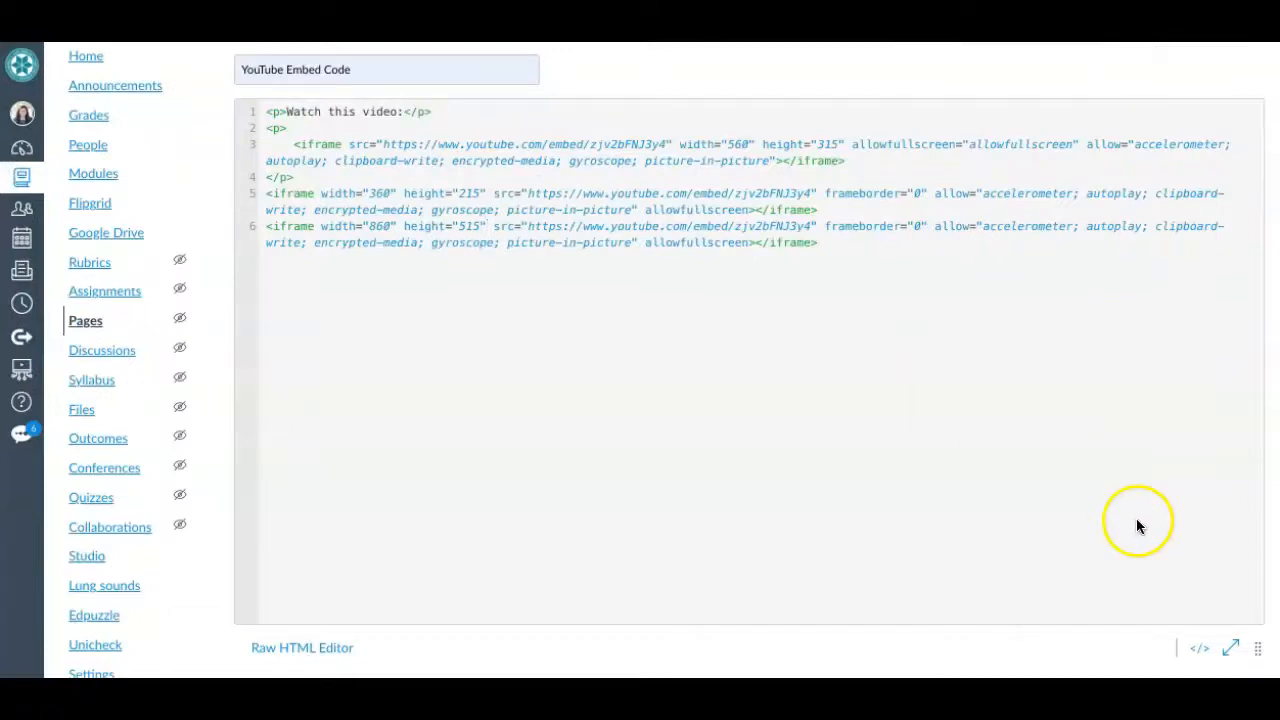
{"action": "left_click", "coordinate": [1200, 650]}
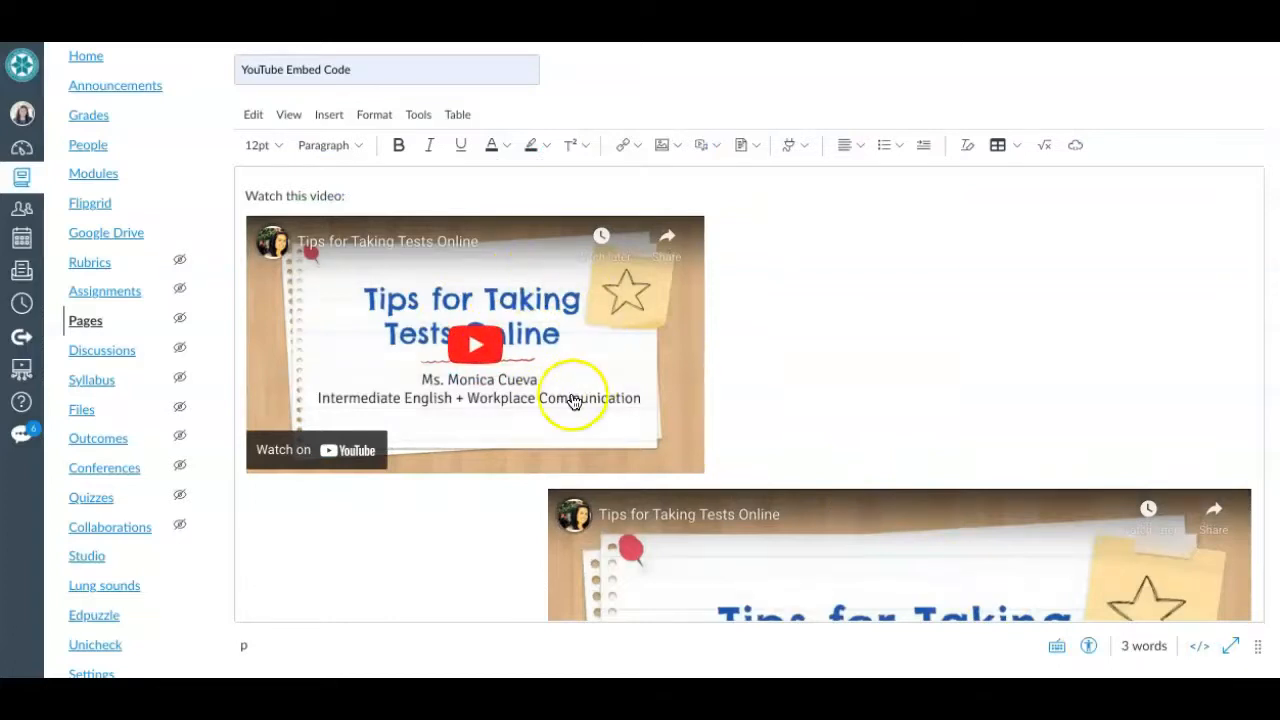
{"action": "scroll", "coordinate": [552, 416], "scroll_direction": "down", "scroll_amount": 5}
{"action": "scroll", "coordinate": [554, 416], "scroll_direction": "down", "scroll_amount": 1}
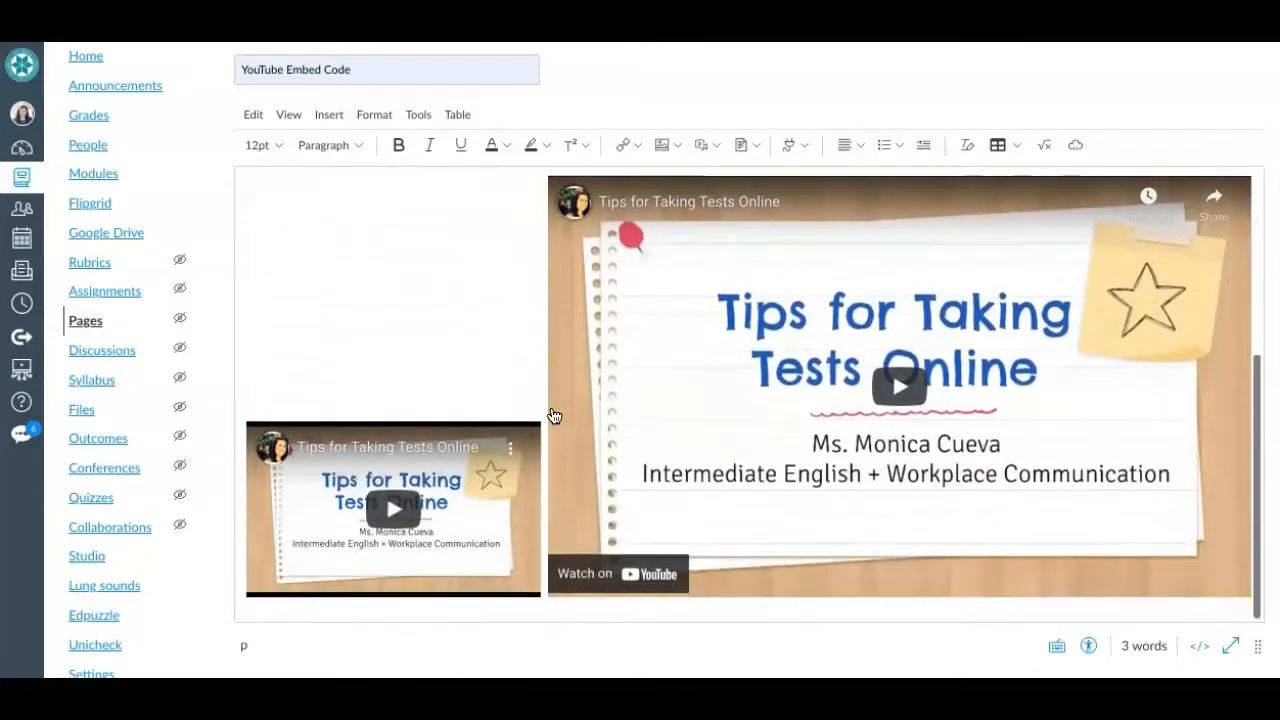
{"action": "left_click", "coordinate": [543, 483]}
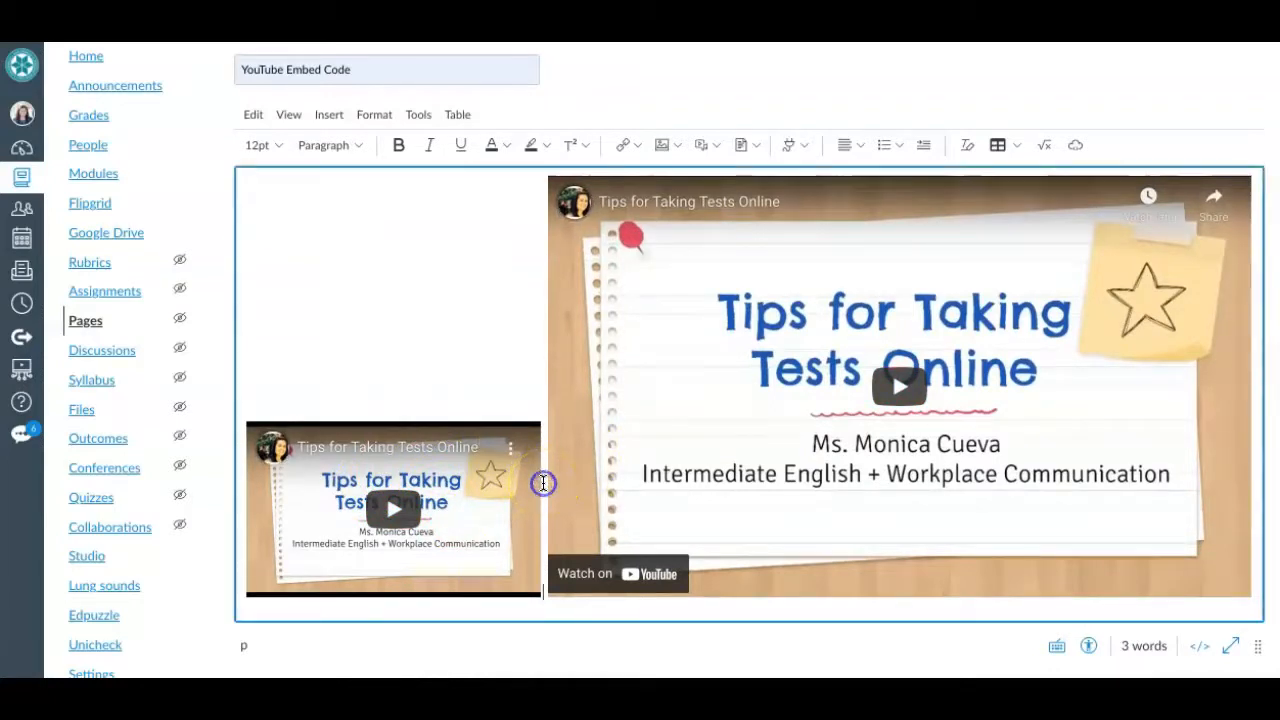
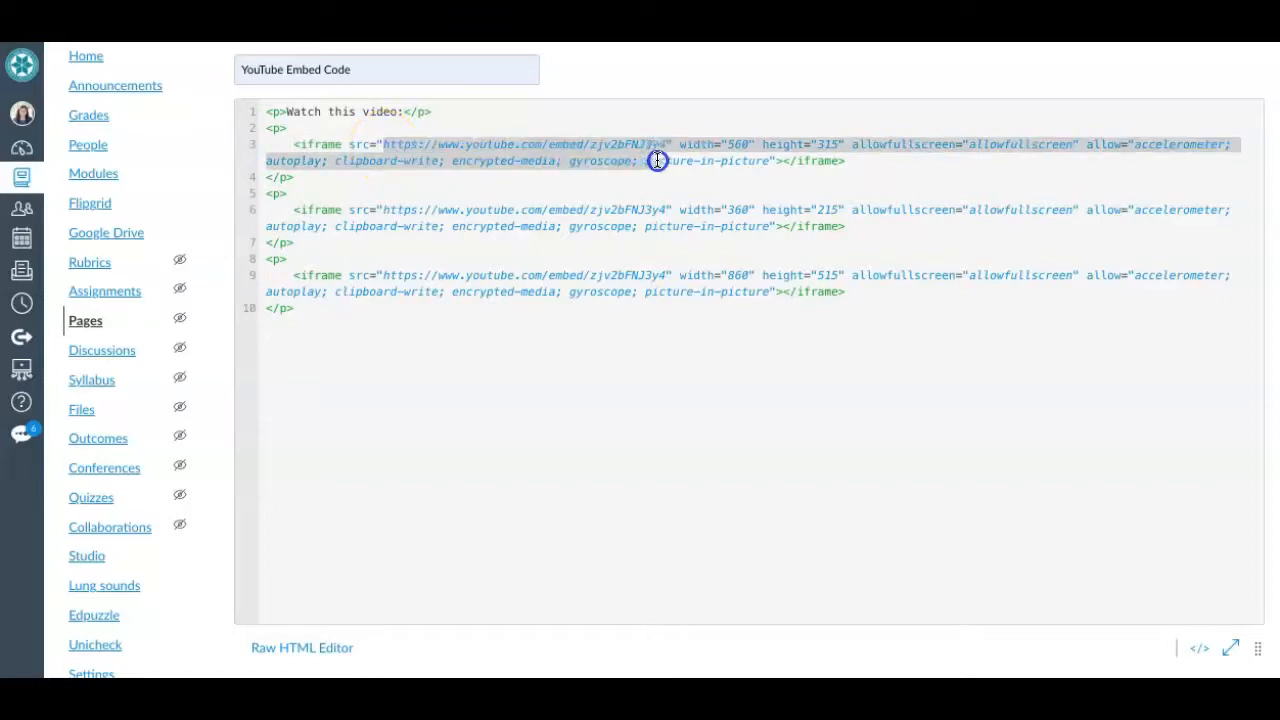
- Append ?rel=0 to the end of the YouTube embed address in the iframe on line 3
{"action": "key", "text": "ctrl+plus"}
{"action": "key", "text": "ctrl+plus"}
{"action": "key", "text": "ctrl+plus"}
{"action": "key", "text": "ctrl+plus"}
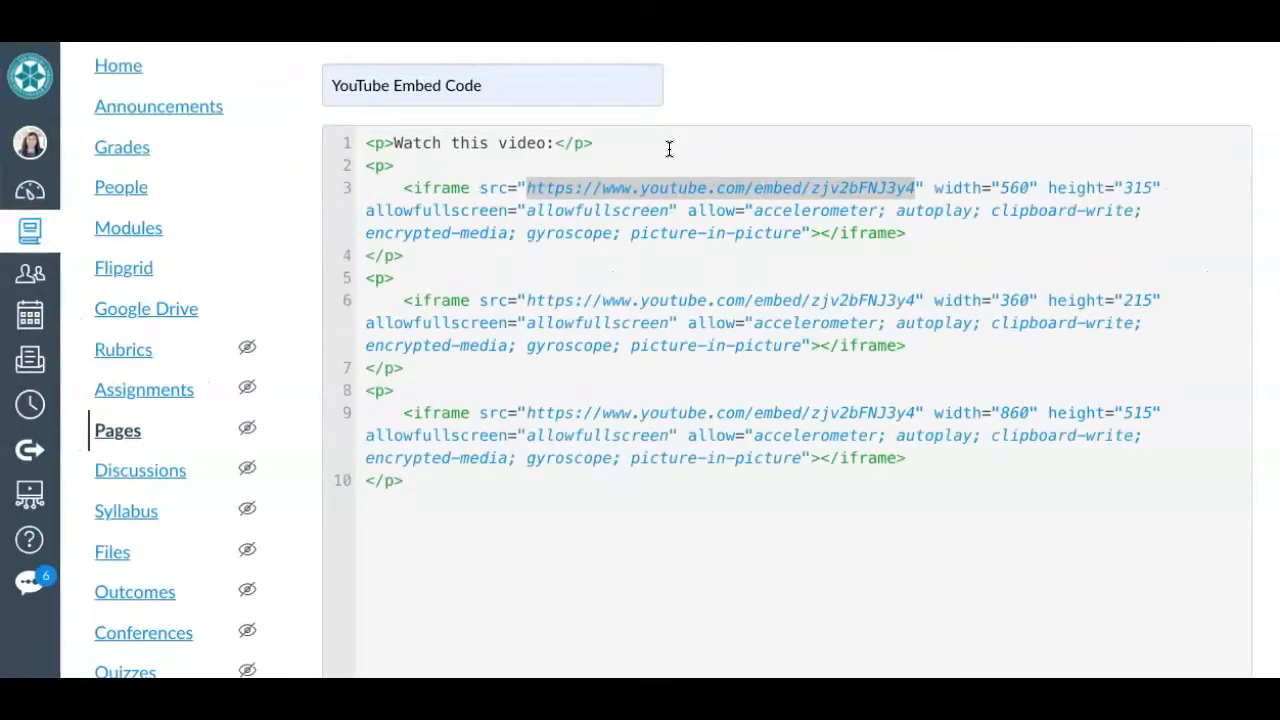
{"action": "key", "text": "ctrl+plus"}
{"action": "left_click", "coordinate": [598, 212]}
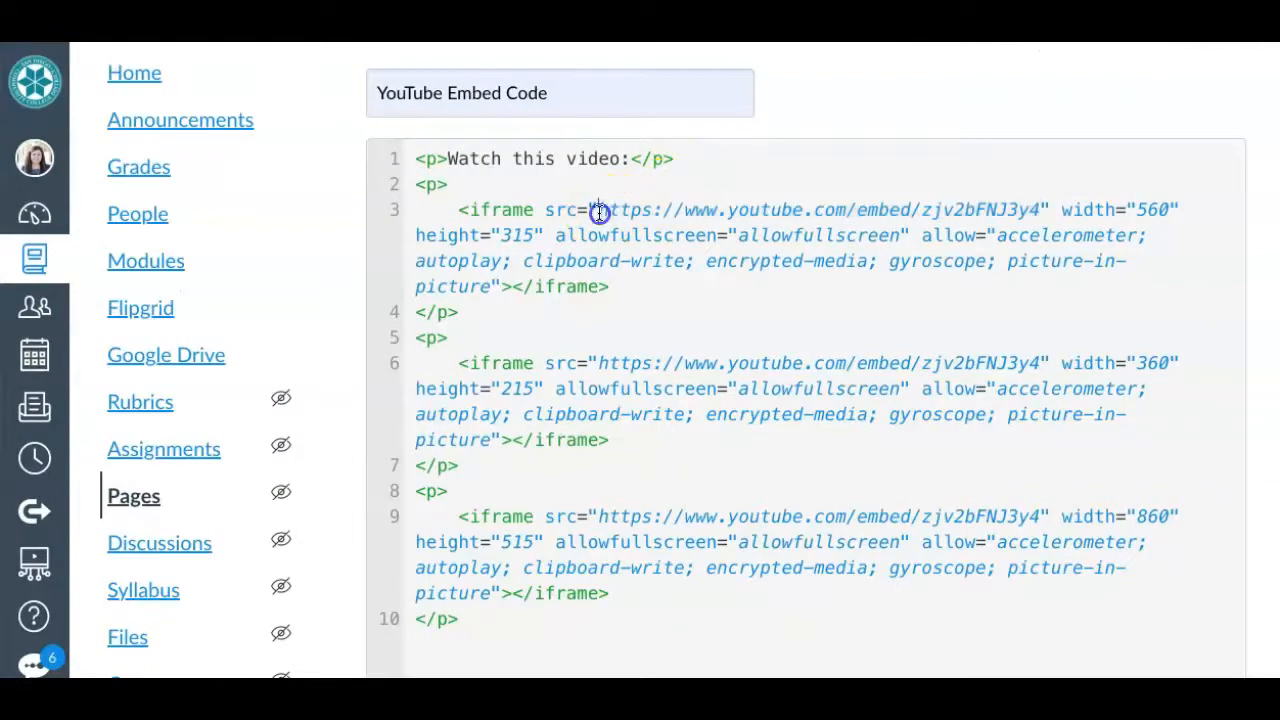
{"action": "left_click_drag", "start_coordinate": [598, 212], "coordinate": [1040, 206]}
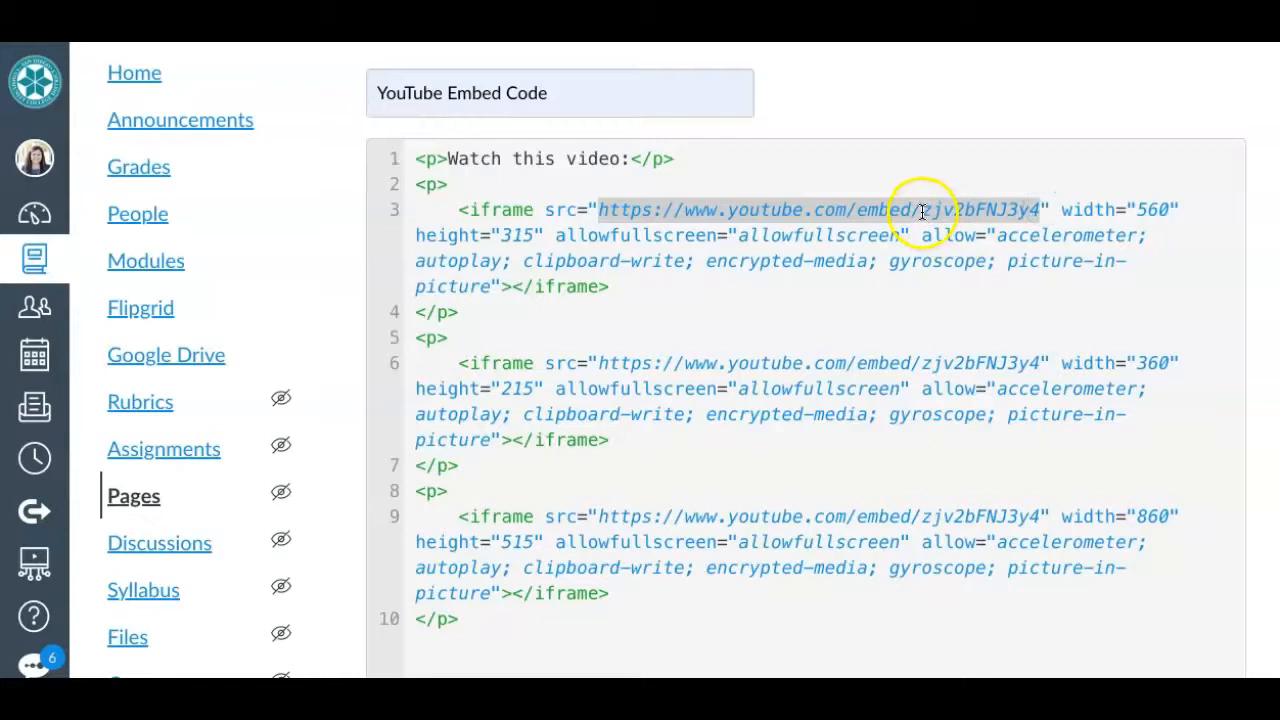
{"action": "left_click", "coordinate": [1040, 210]}
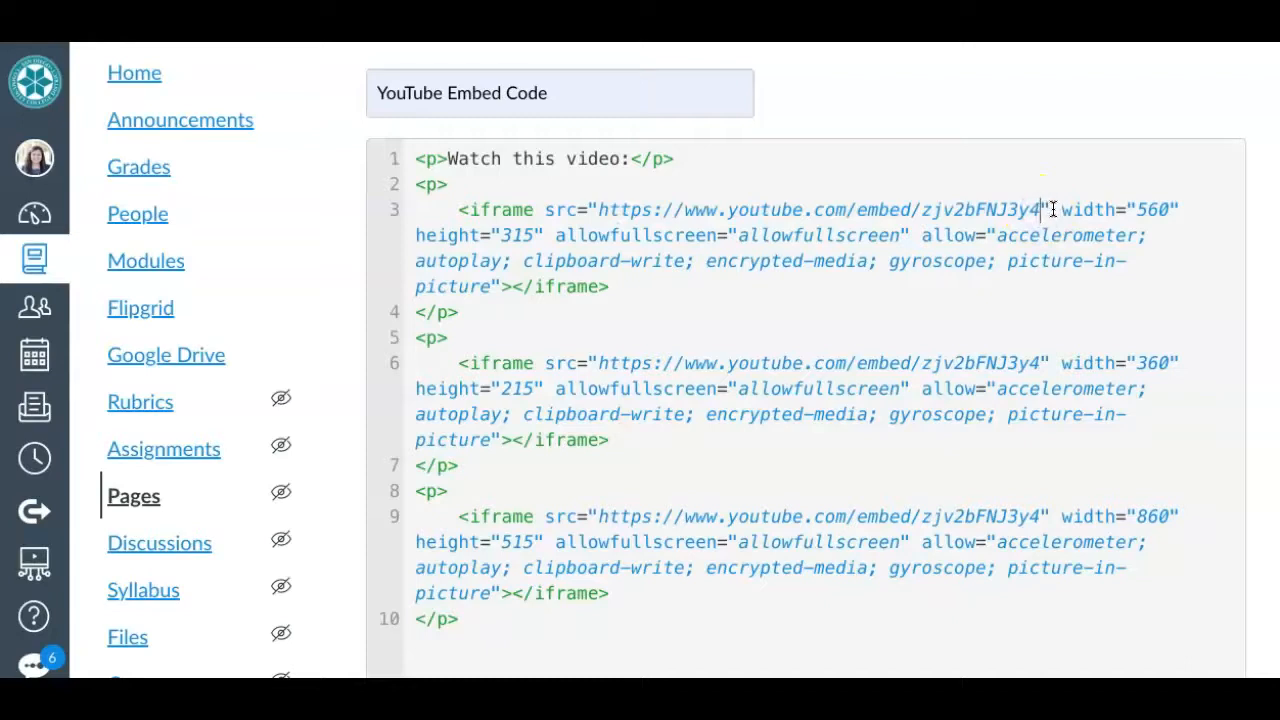
{"action": "type", "text": "?"}
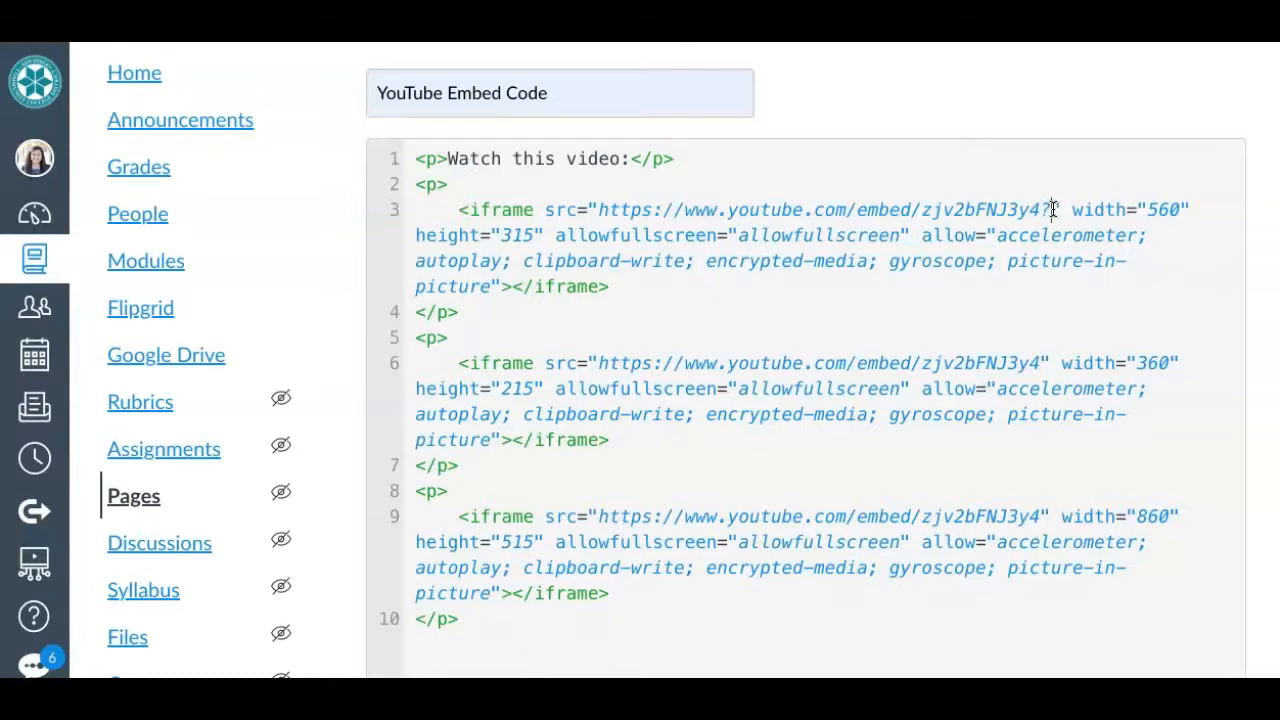
{"action": "type", "text": "rel"}
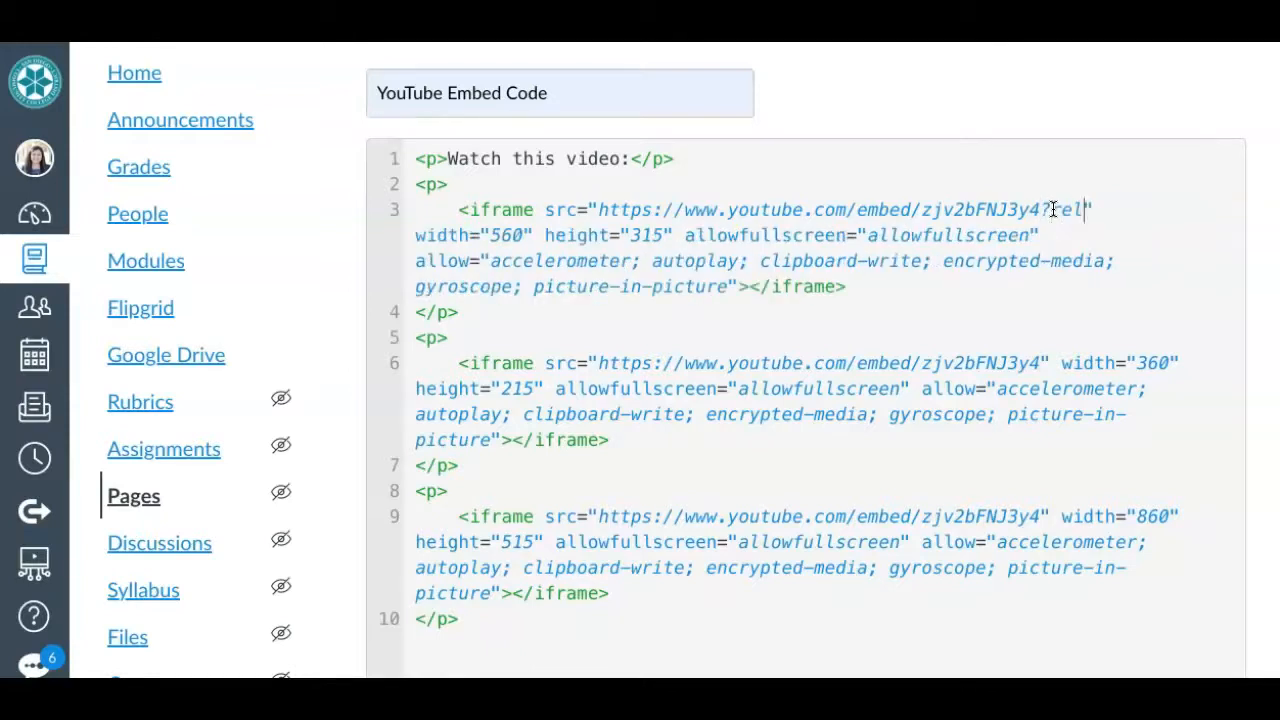
{"action": "type", "text": "=0"}
{"action": "left_click", "coordinate": [1042, 208]}
{"action": "left_click_drag", "start_coordinate": [1042, 208], "coordinate": [1106, 209]}
{"action": "scroll", "coordinate": [1141, 230], "scroll_direction": "down", "scroll_amount": 2}
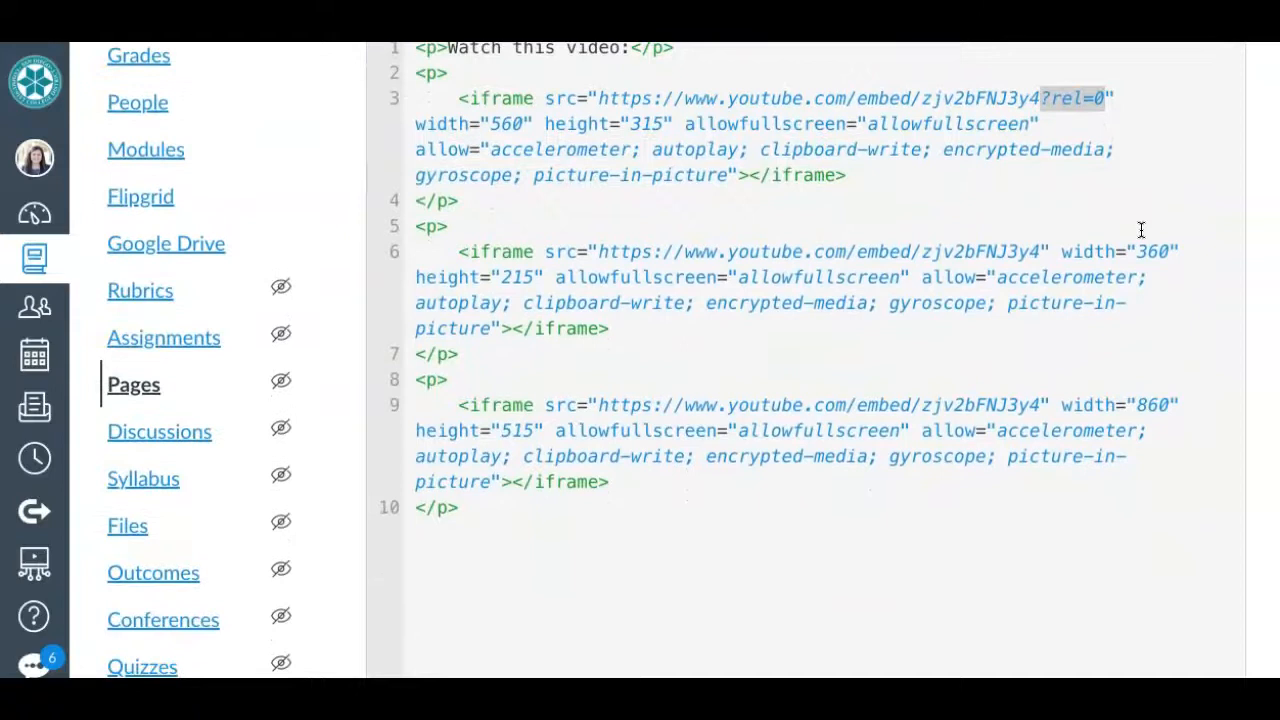
{"action": "scroll", "coordinate": [1141, 230], "scroll_direction": "up", "scroll_amount": 2}
- Return the page to the visual view and play the first video, skipping to its last few seconds to check how it ends
{"action": "key", "text": "ctrl+minus"}
{"action": "key", "text": "ctrl+minus"}
{"action": "key", "text": "ctrl+minus"}
{"action": "key", "text": "ctrl+minus"}
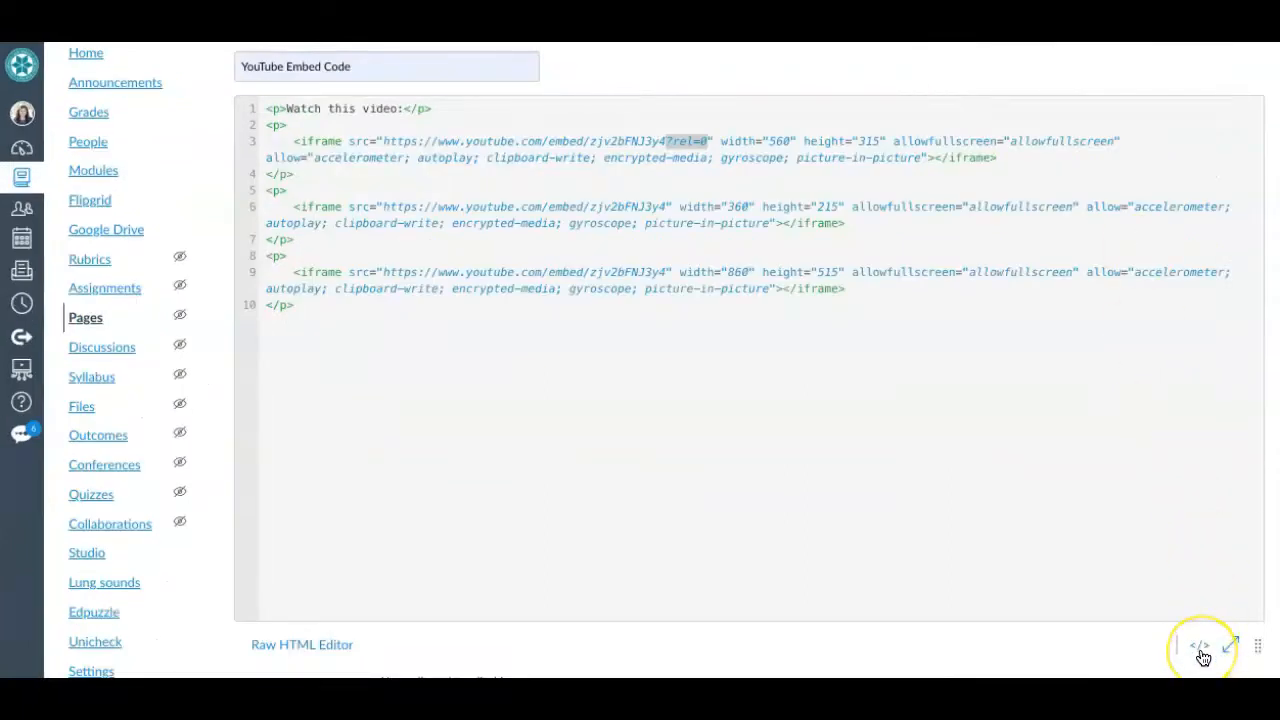
{"action": "left_click", "coordinate": [1201, 647]}
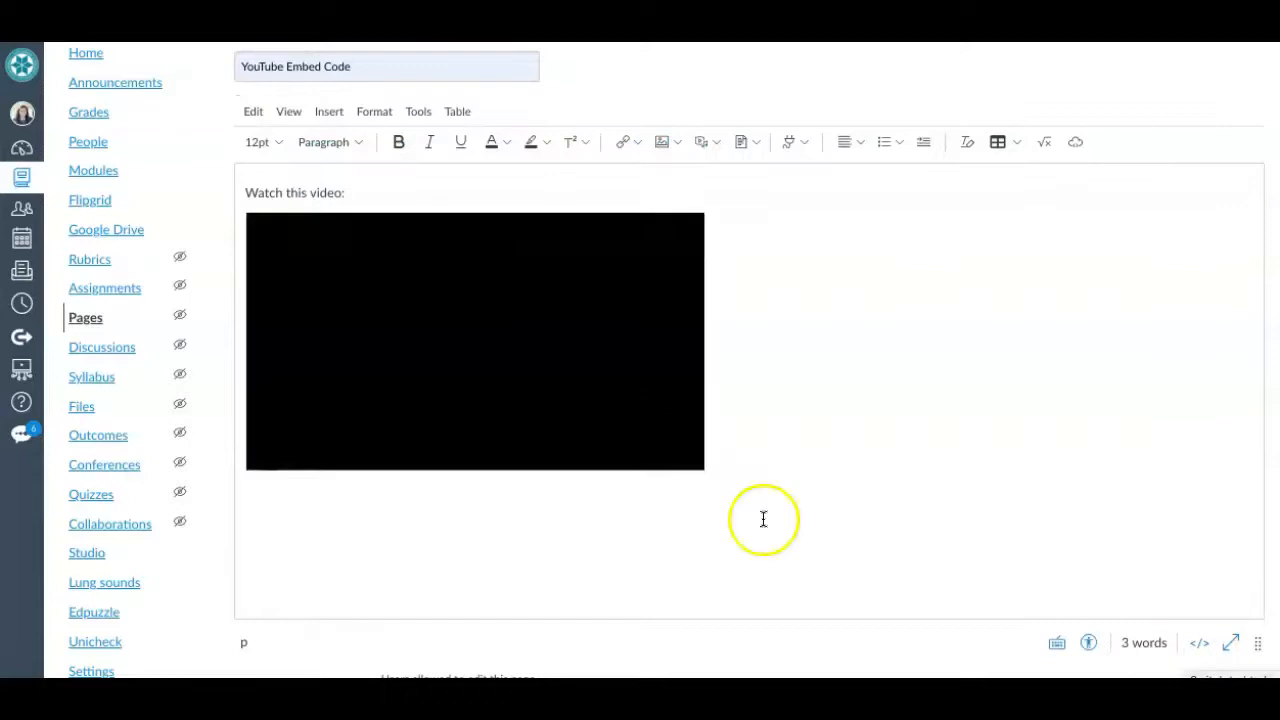
{"action": "left_click", "coordinate": [486, 345]}
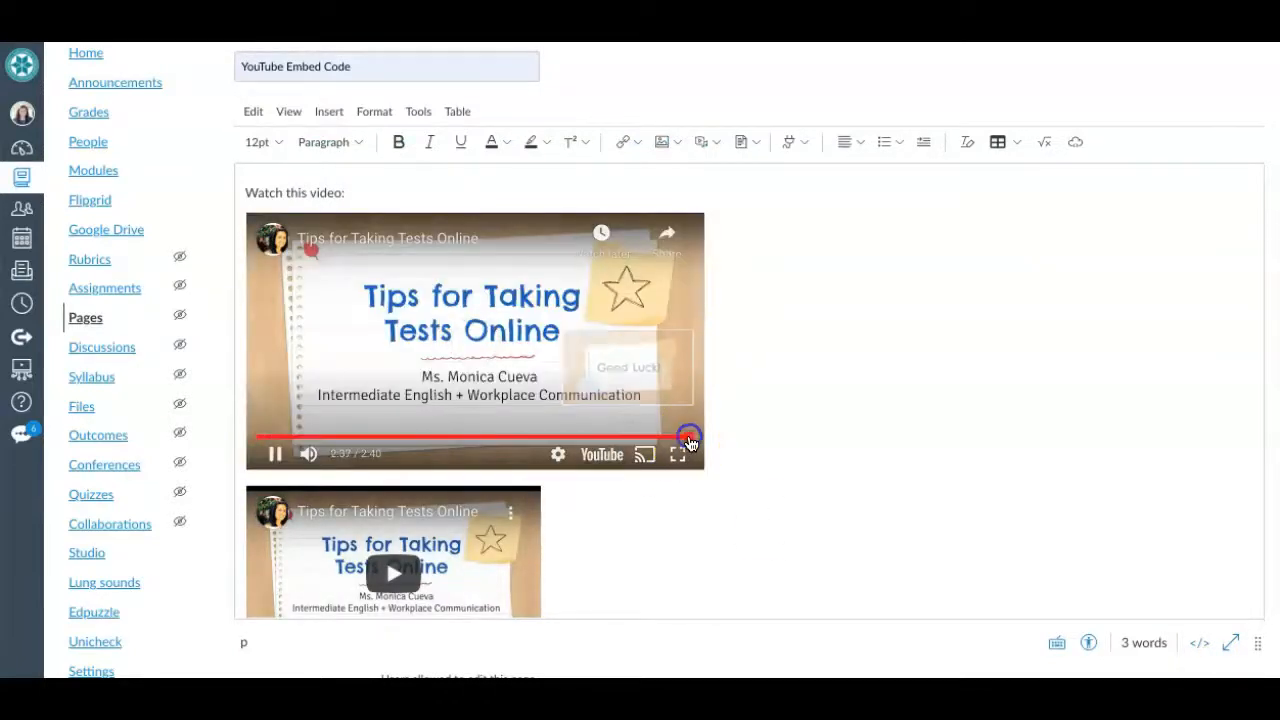
{"action": "left_click", "coordinate": [688, 436]}
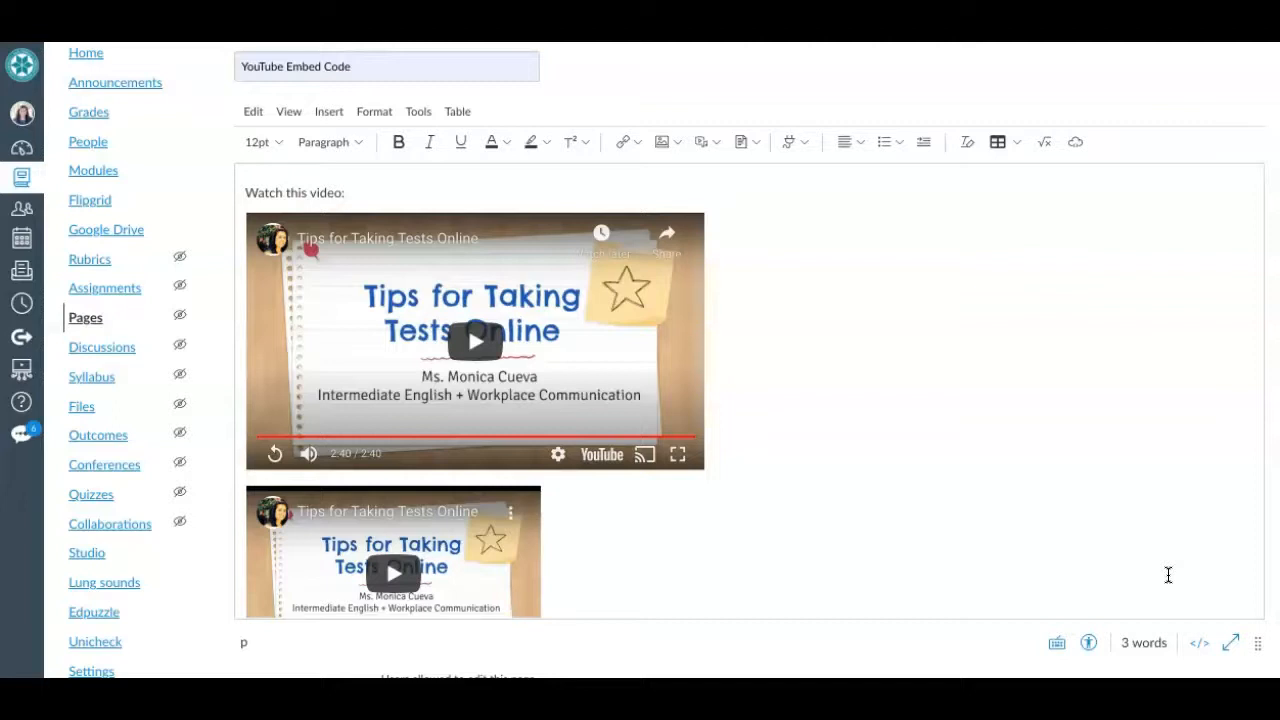
- Reopen the page's HTML code and review the line 3 iframe's source address, including its ?rel=0 parameter
{"action": "left_click", "coordinate": [1199, 645]}
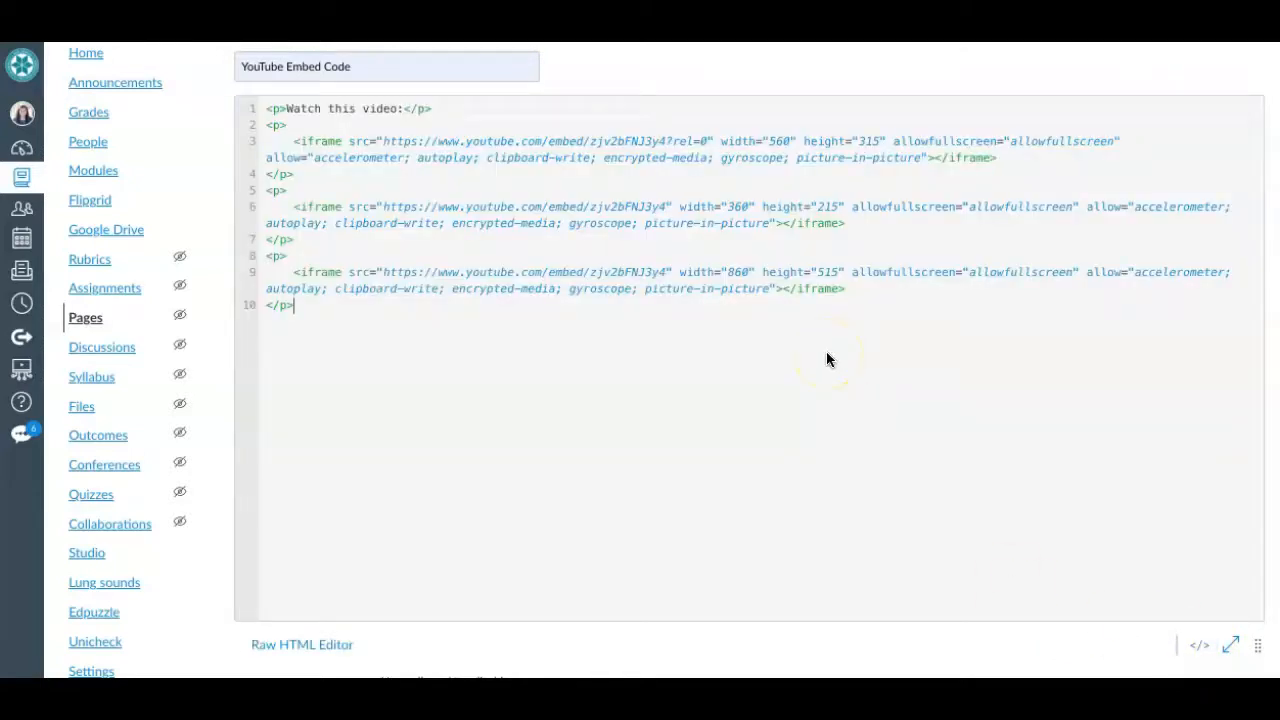
{"action": "key", "text": "ctrl+plus"}
{"action": "key", "text": "ctrl+plus"}
{"action": "key", "text": "ctrl+plus"}
{"action": "key", "text": "ctrl+plus"}
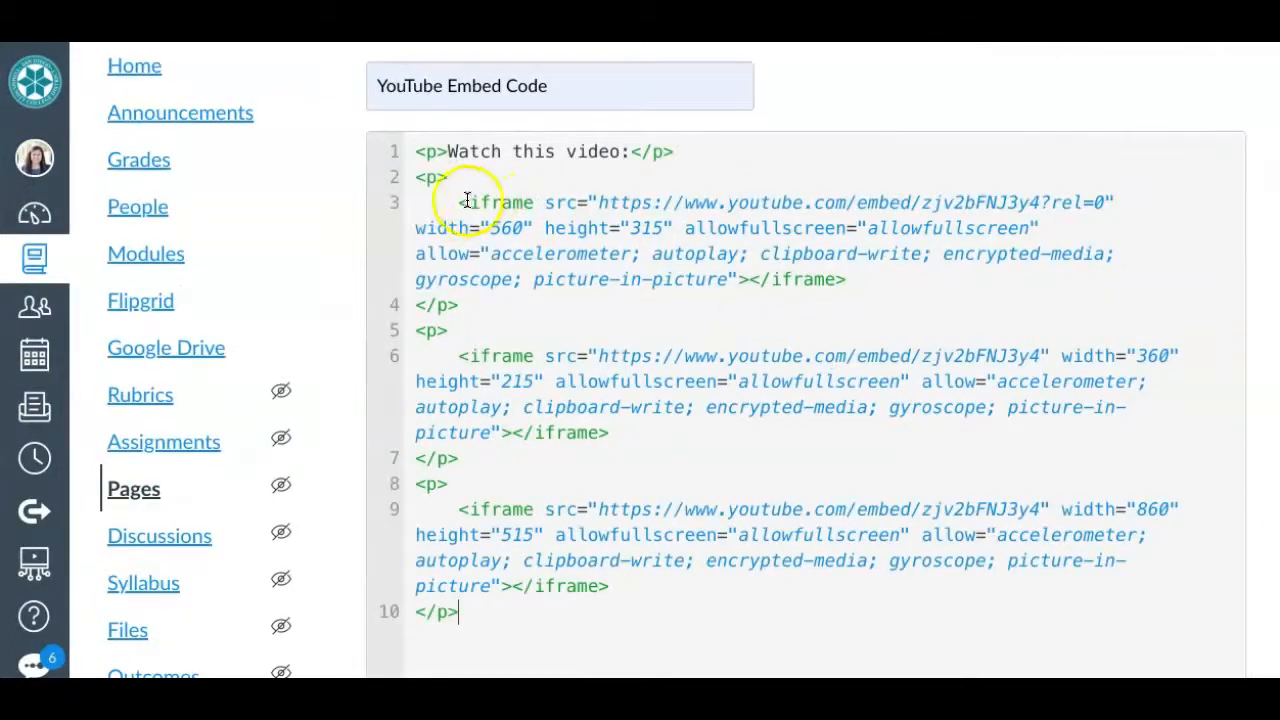
{"action": "left_click_drag", "start_coordinate": [458, 203], "coordinate": [538, 205]}
{"action": "left_click", "coordinate": [598, 202]}
{"action": "left_click_drag", "start_coordinate": [598, 202], "coordinate": [1106, 206]}
{"action": "left_click", "coordinate": [1041, 204]}
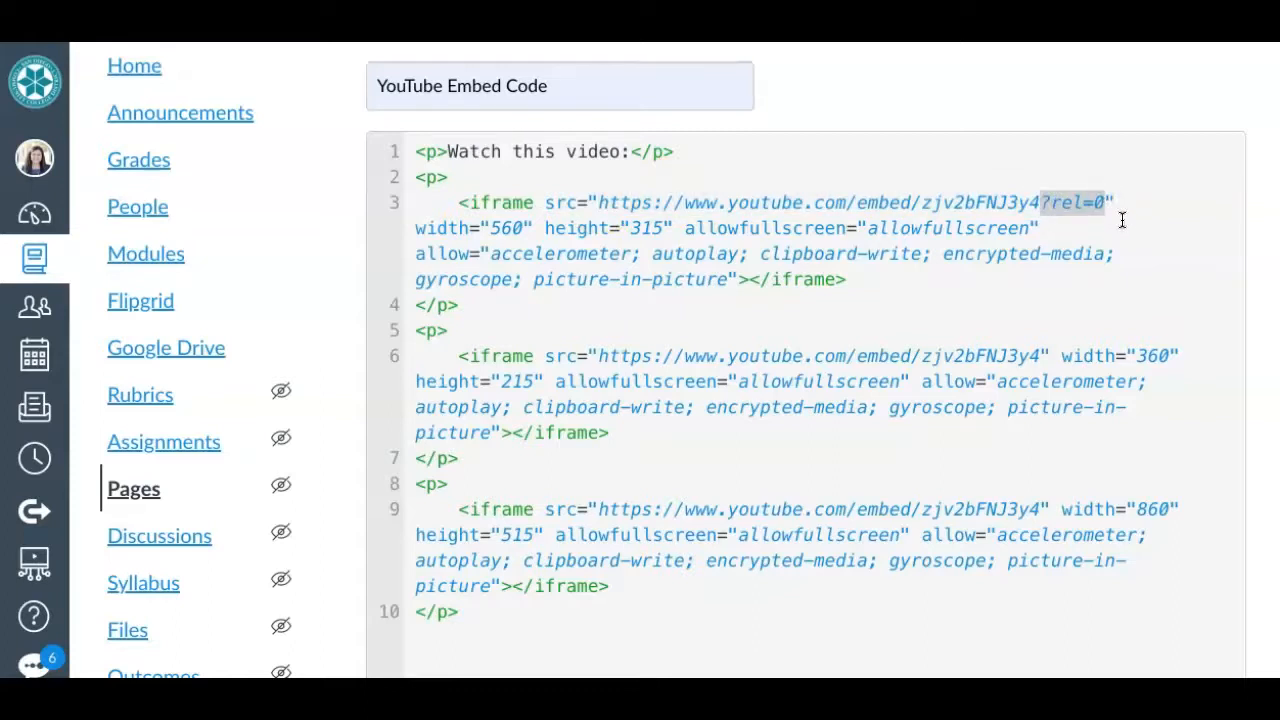
{"action": "key", "text": "Right"}
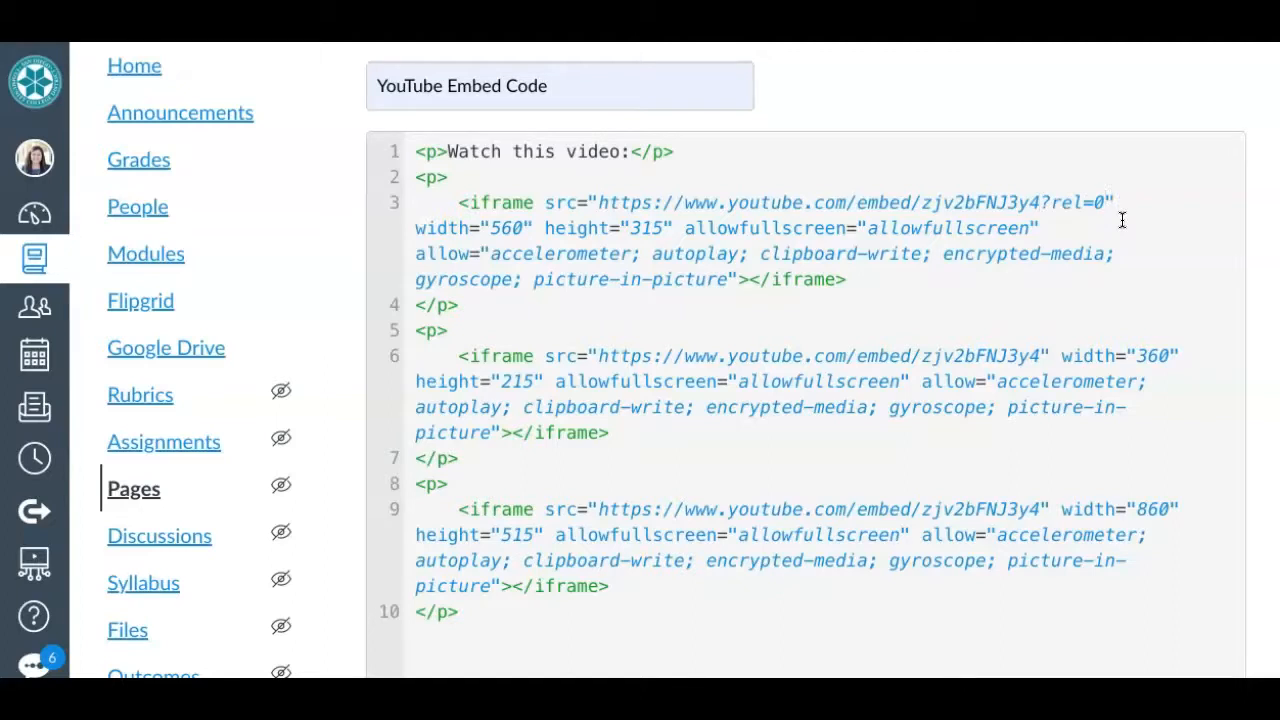
- Add &start=90 after rel=0 in the video address of the iframe on line 3
{"action": "left_click", "coordinate": [1105, 201]}
{"action": "type", "text": "&"}
{"action": "type", "text": "start="}
{"action": "type", "text": "90"}
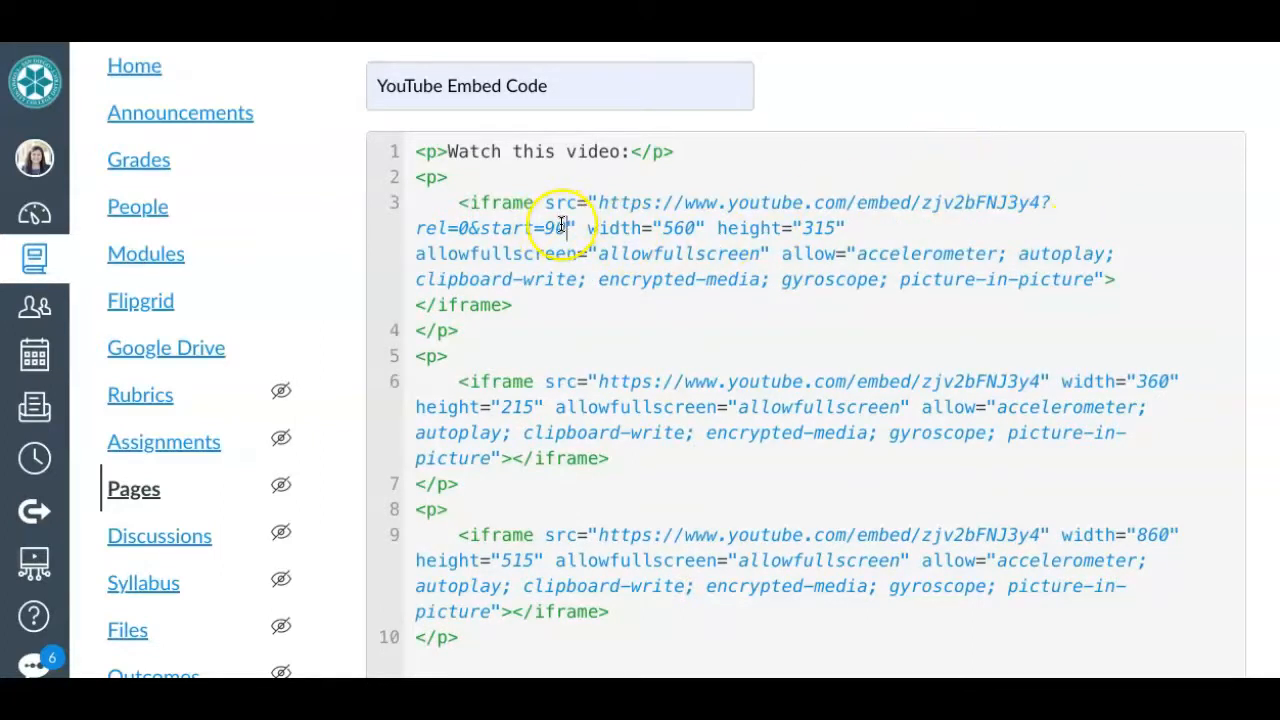
- Add &end=105 after the start parameter in the line 3 video address and check both time parameters
{"action": "type", "text": "&"}
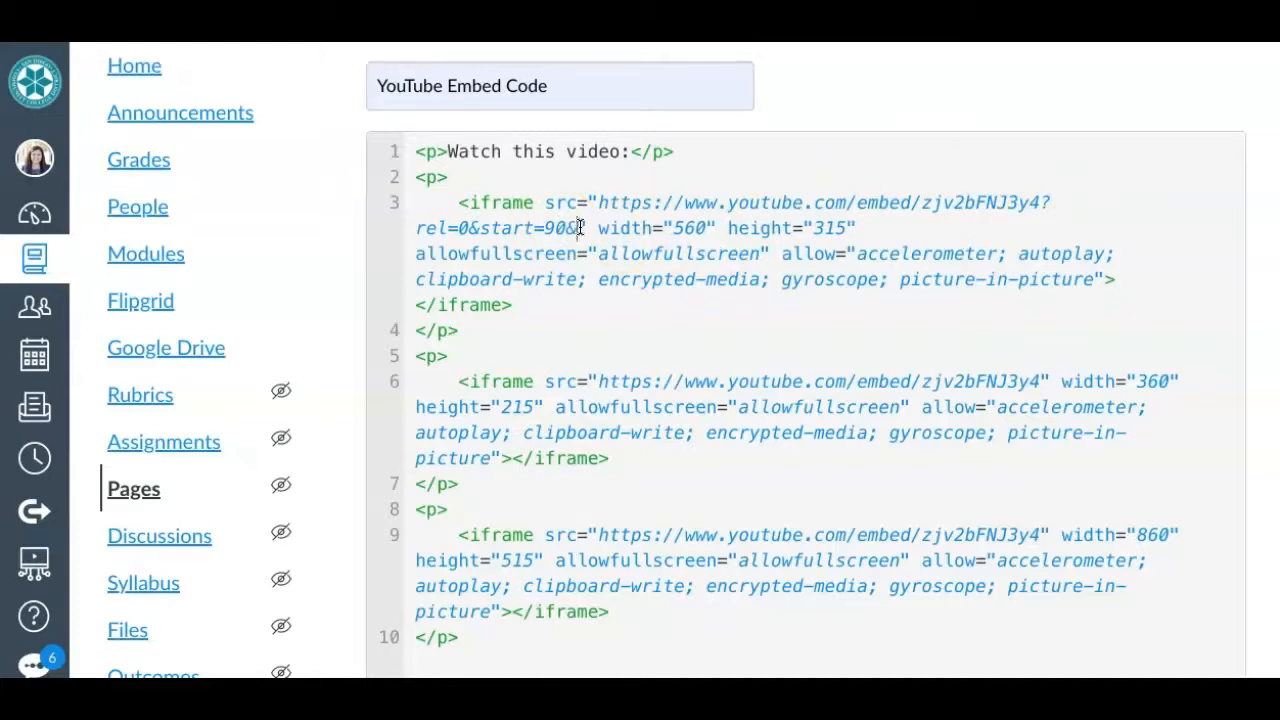
{"action": "type", "text": "end="}
{"action": "left_click", "coordinate": [615, 232]}
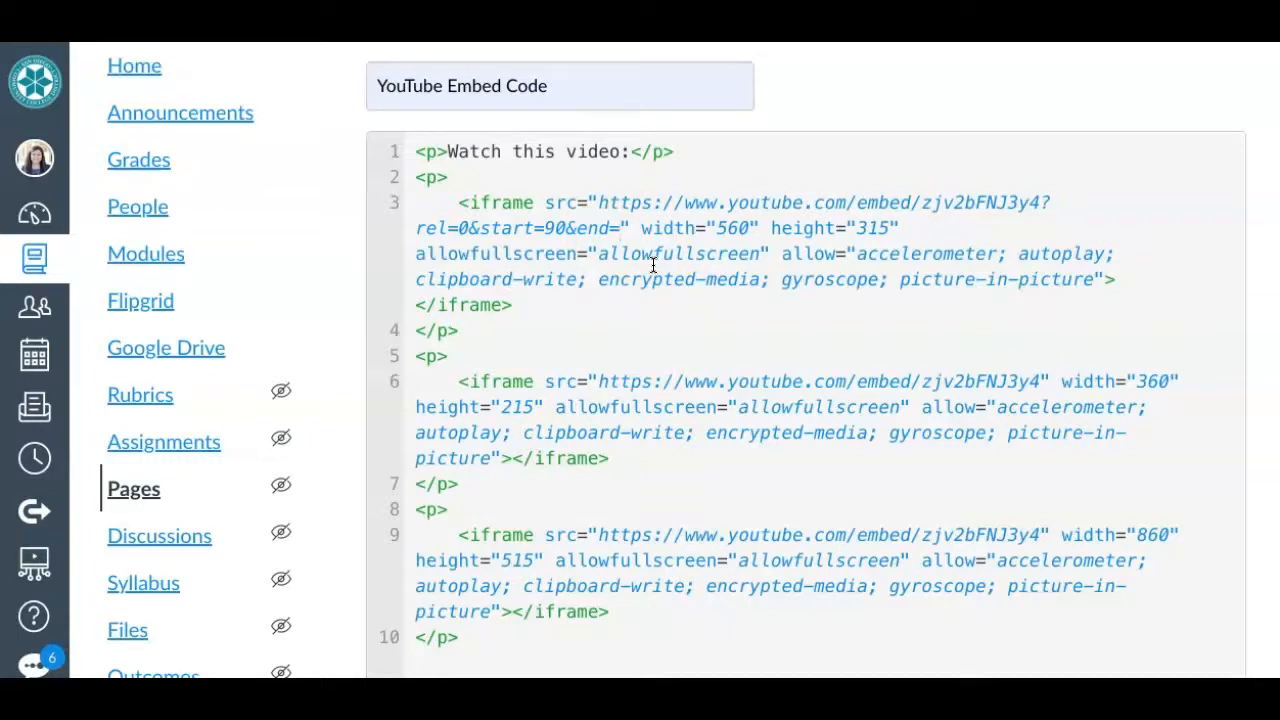
{"action": "type", "text": "105"}
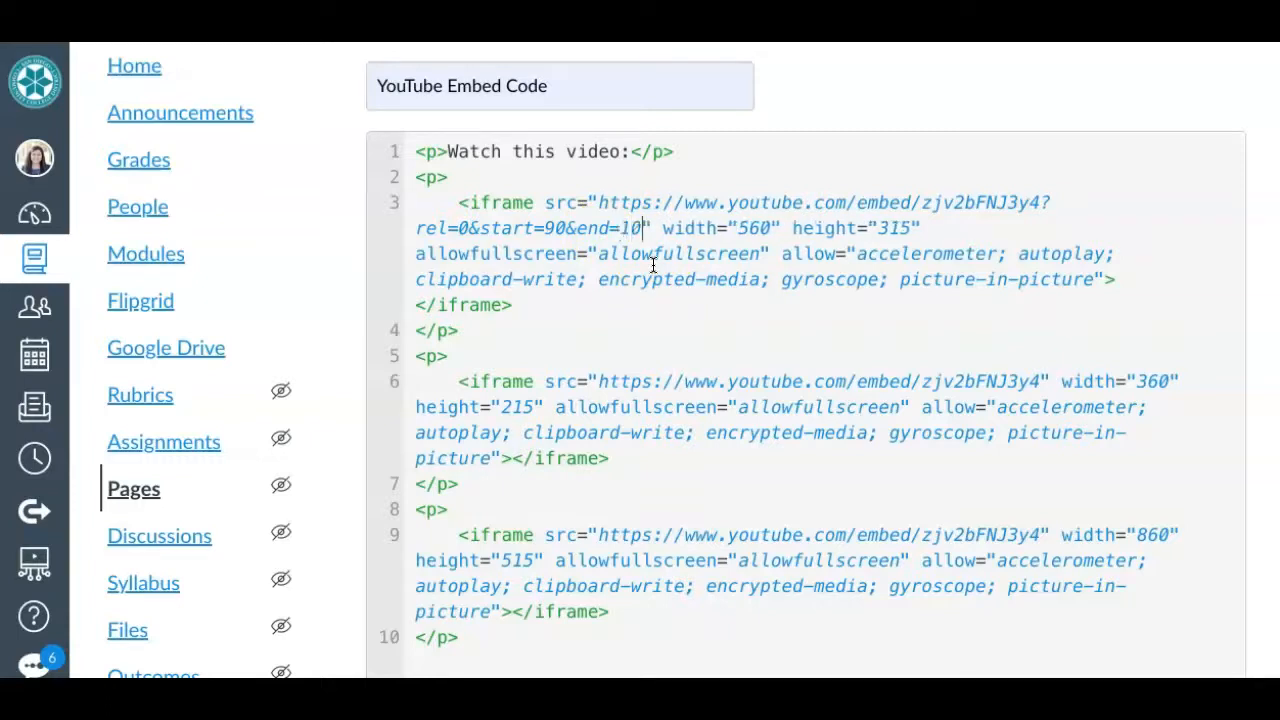
{"action": "left_click", "coordinate": [652, 232]}
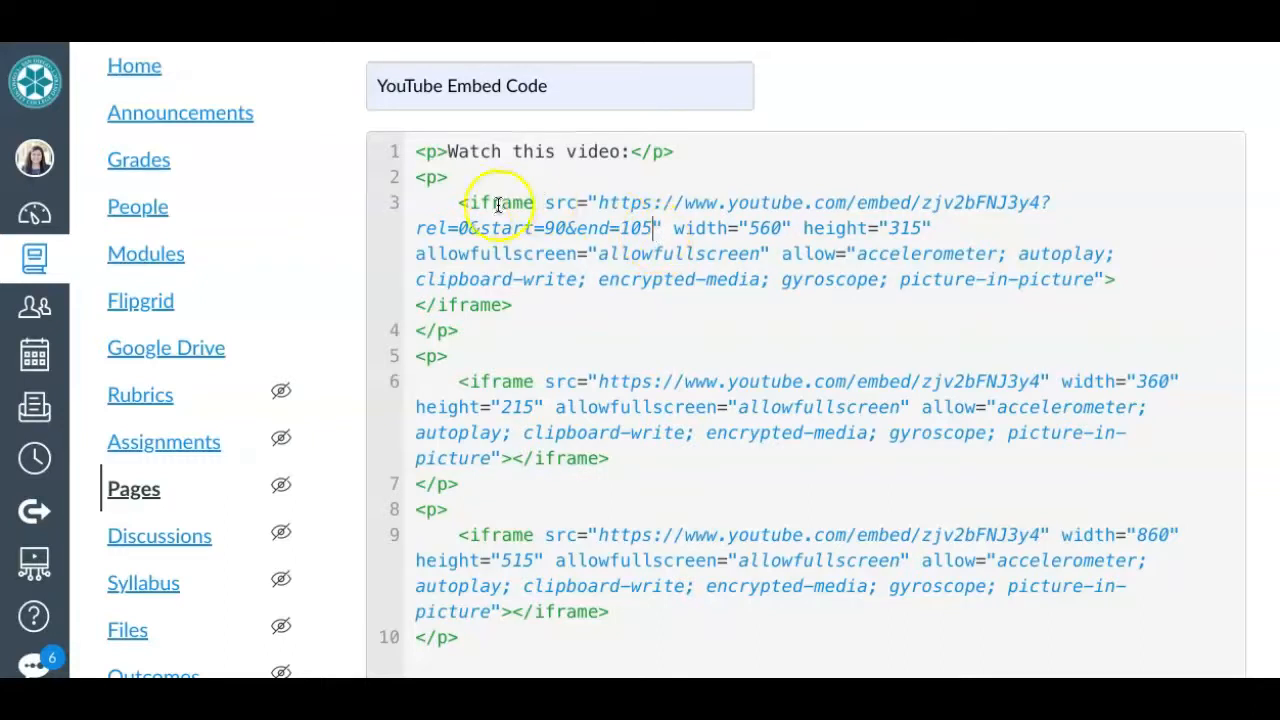
{"action": "left_click_drag", "start_coordinate": [468, 228], "coordinate": [651, 230]}
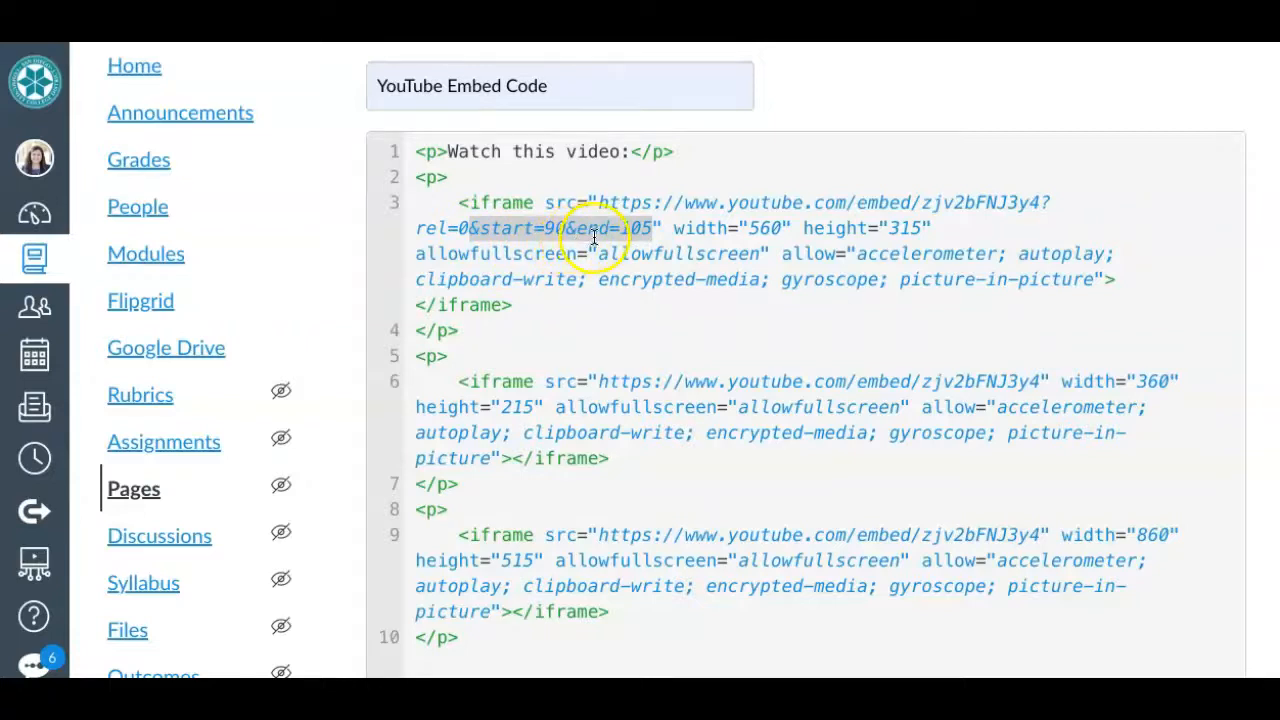
{"action": "left_click", "coordinate": [654, 241]}
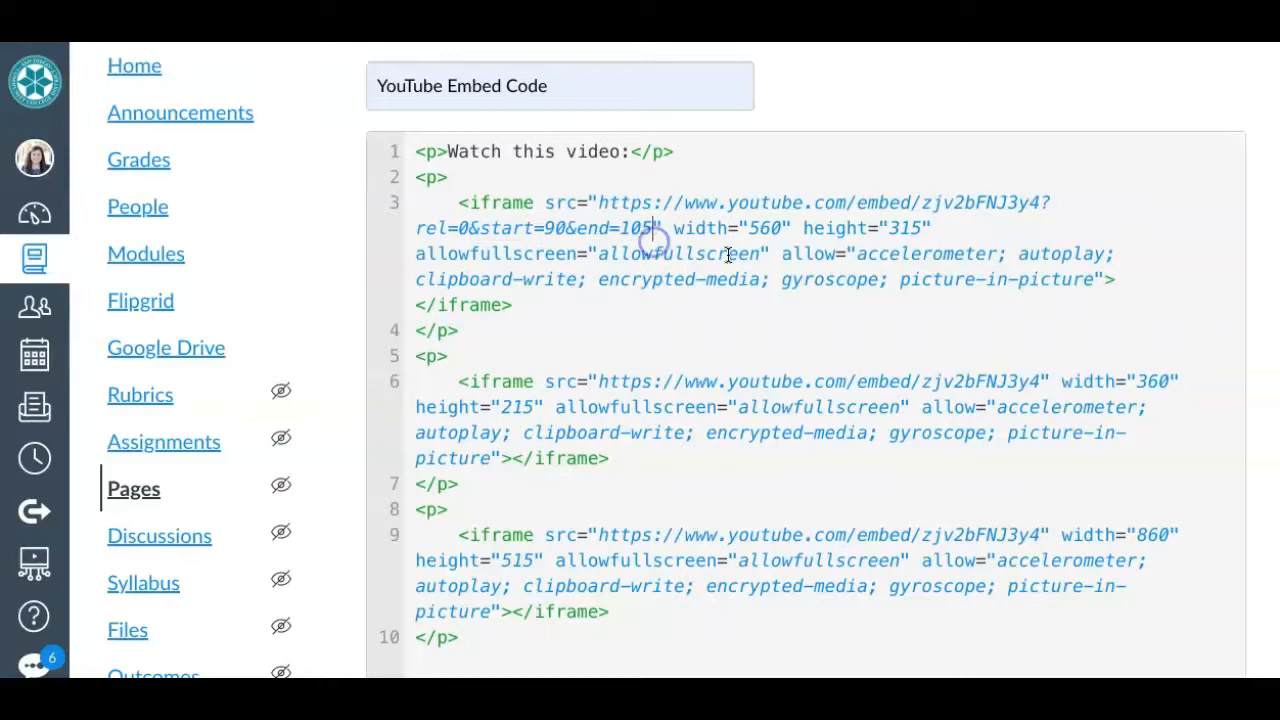
- Return the page to the visual view and play the first video to test its start and end times
{"action": "key", "text": "ctrl+minus"}
{"action": "key", "text": "ctrl+minus"}
{"action": "key", "text": "ctrl+minus"}
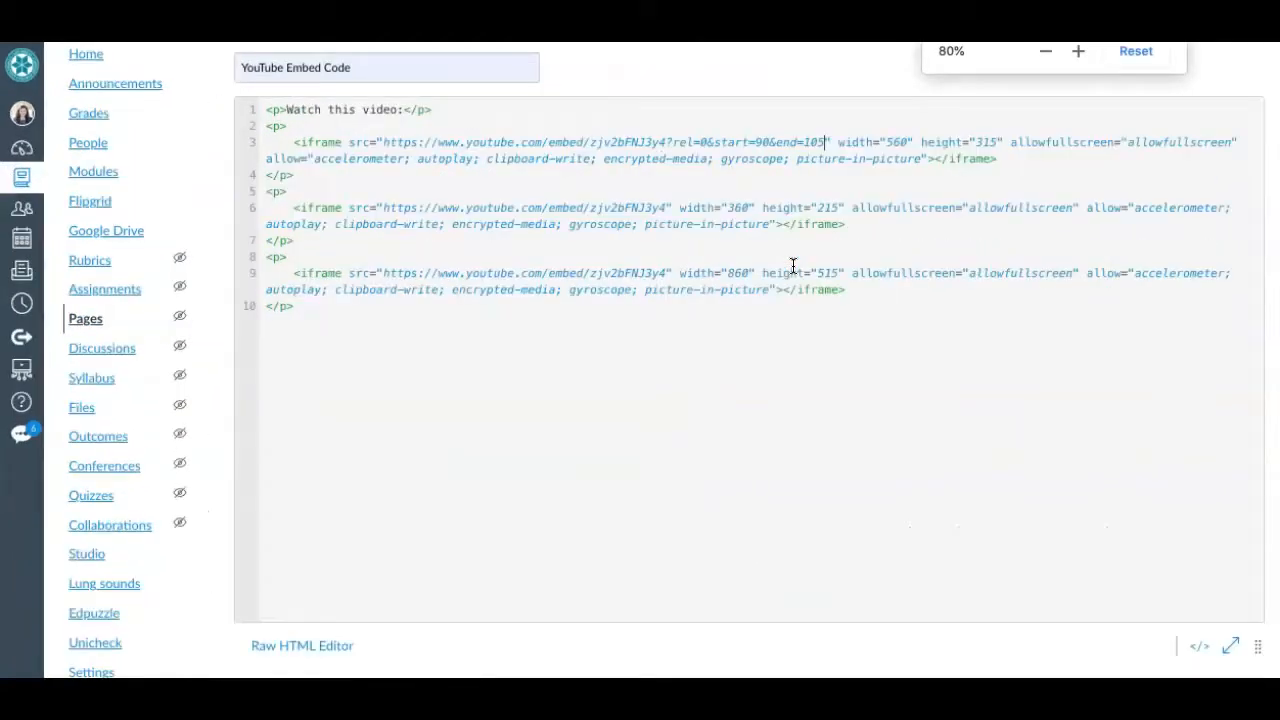
{"action": "left_click", "coordinate": [1199, 649]}
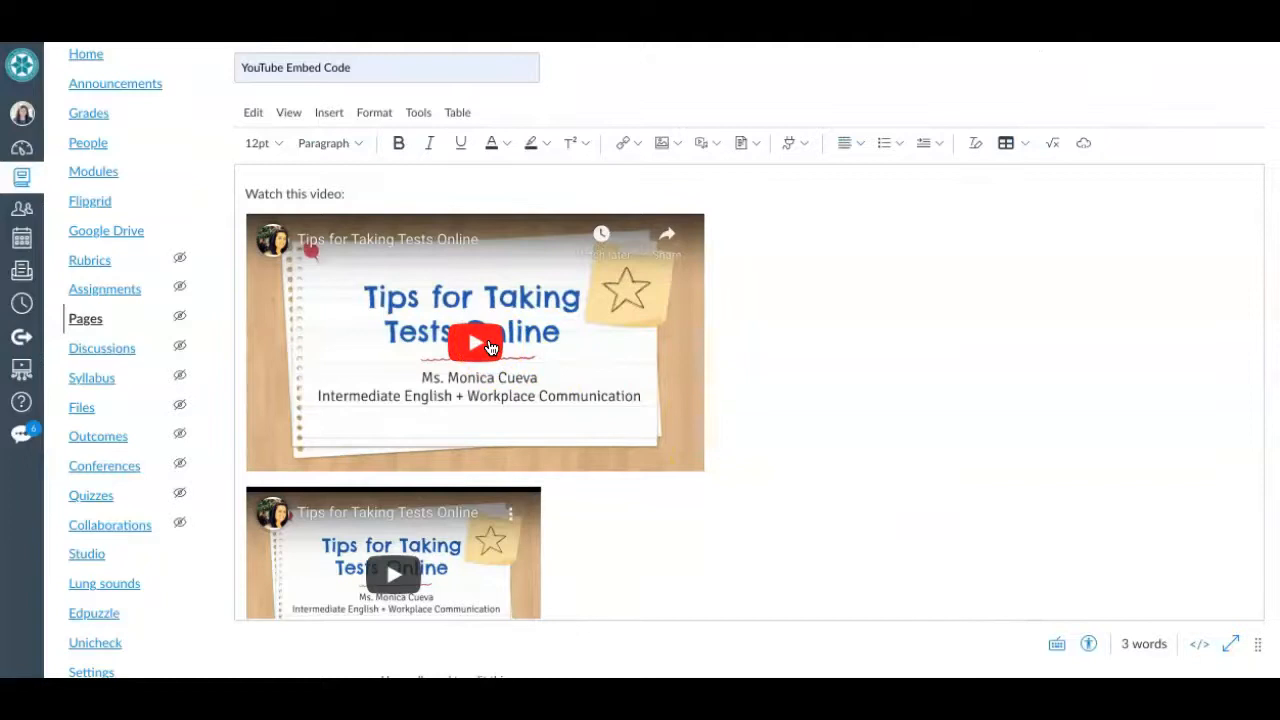
{"action": "left_click", "coordinate": [490, 346]}
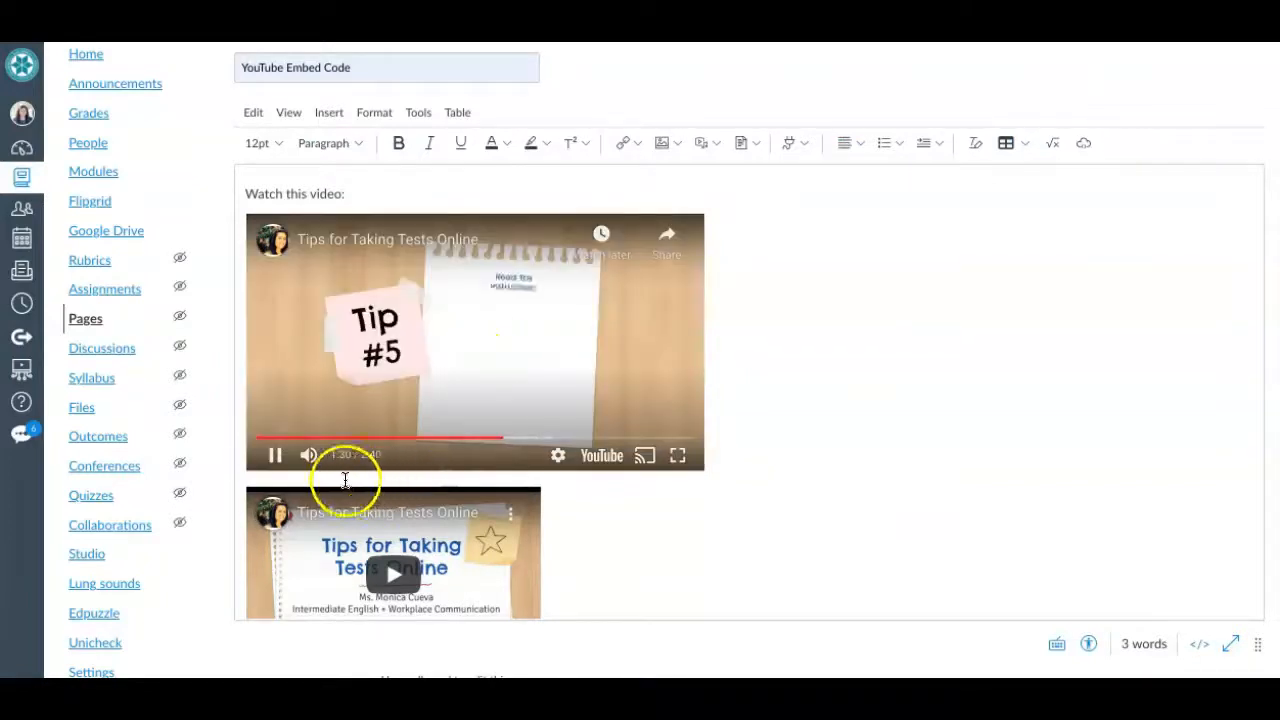